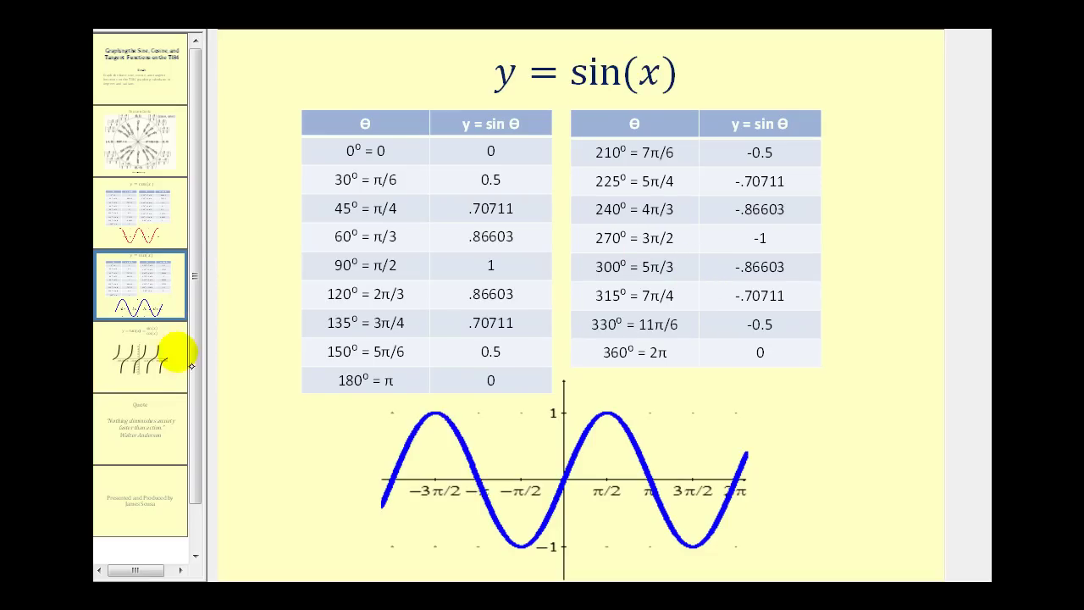
Step: Show the fifth slide, with the y = tan(x) = sin(x)/cos(x) tangent graph
click(158, 351)
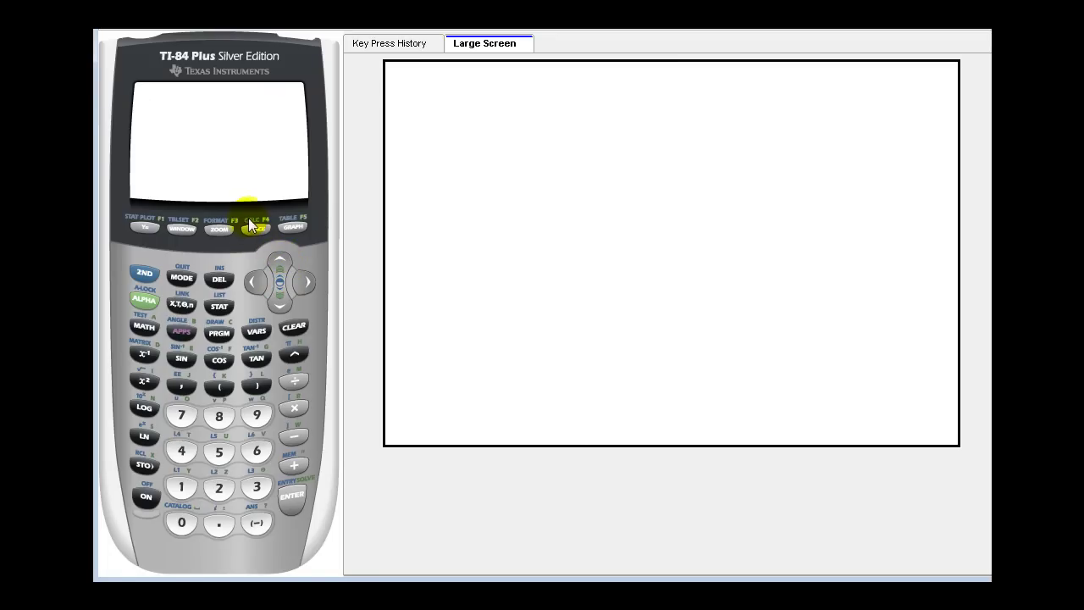
Step: Switch the calculator's angle mode setting from RADIAN to DEGREE
click(182, 278)
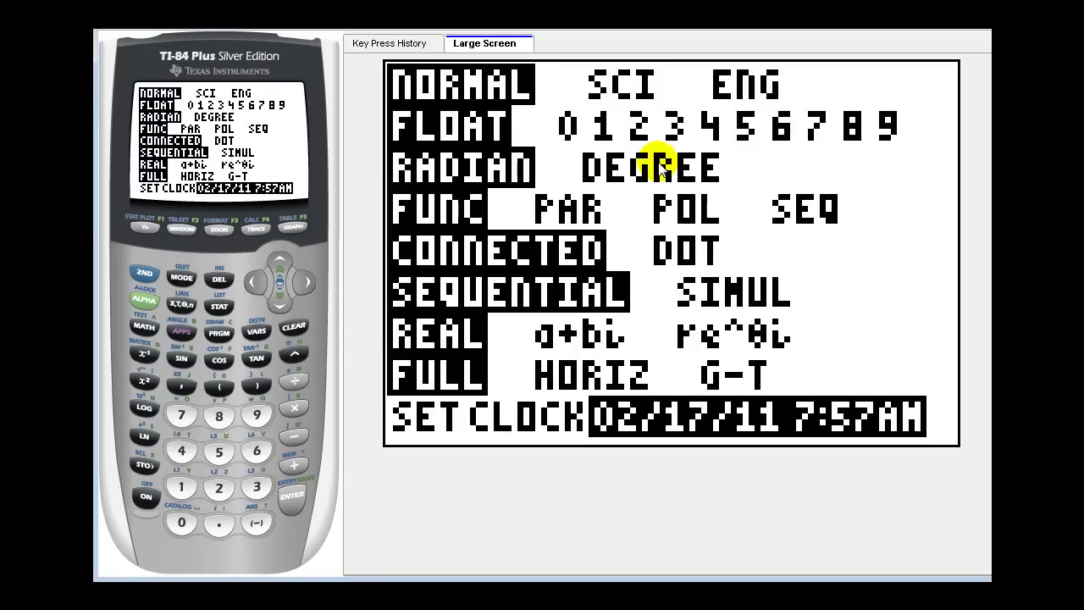
click(283, 302)
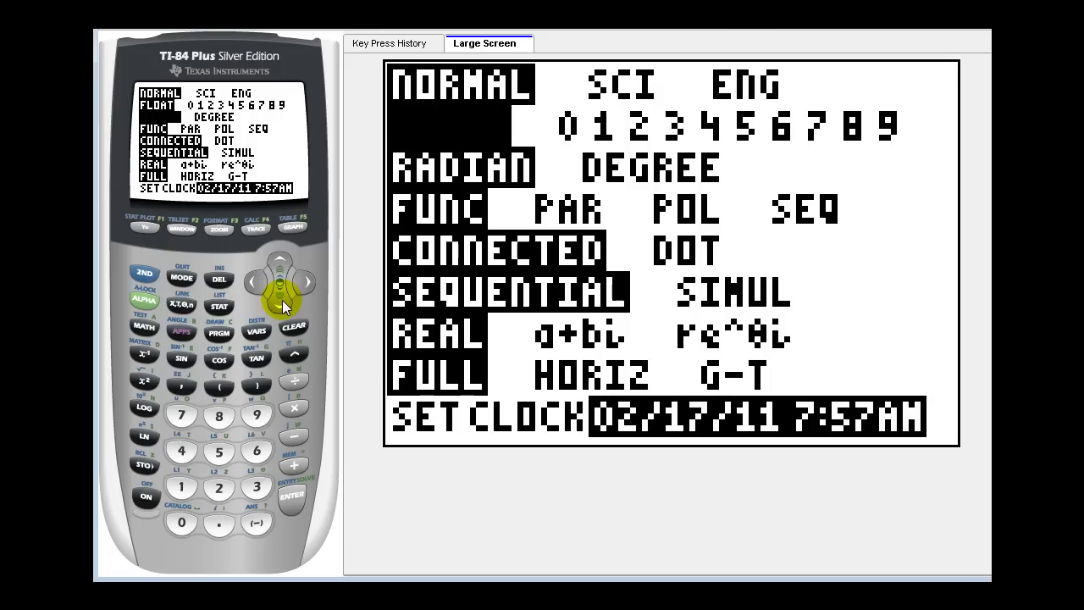
click(283, 302)
click(307, 283)
click(288, 496)
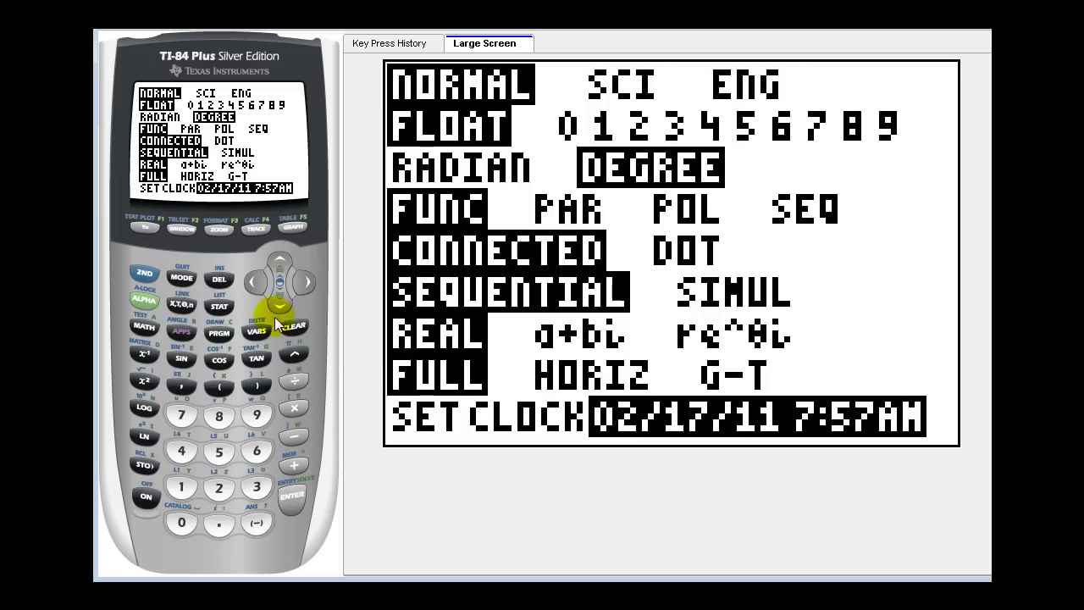
Step: Set the graph window to Xmin −360, Xmax 360 and Xscl 15
click(182, 229)
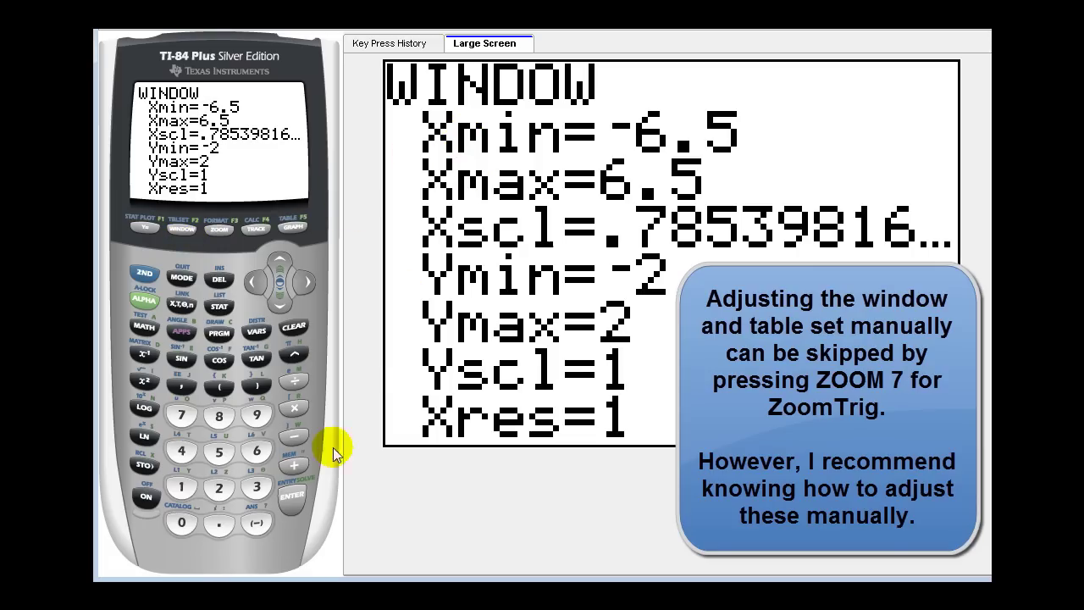
click(257, 523)
click(257, 487)
click(256, 450)
click(200, 522)
click(288, 515)
click(256, 487)
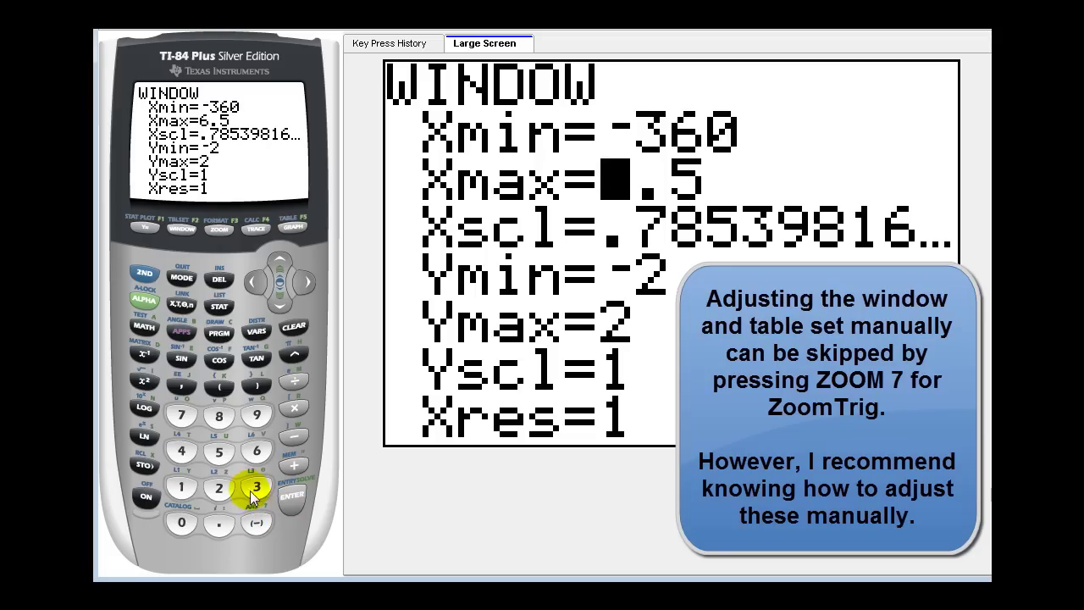
click(256, 451)
click(181, 521)
click(291, 500)
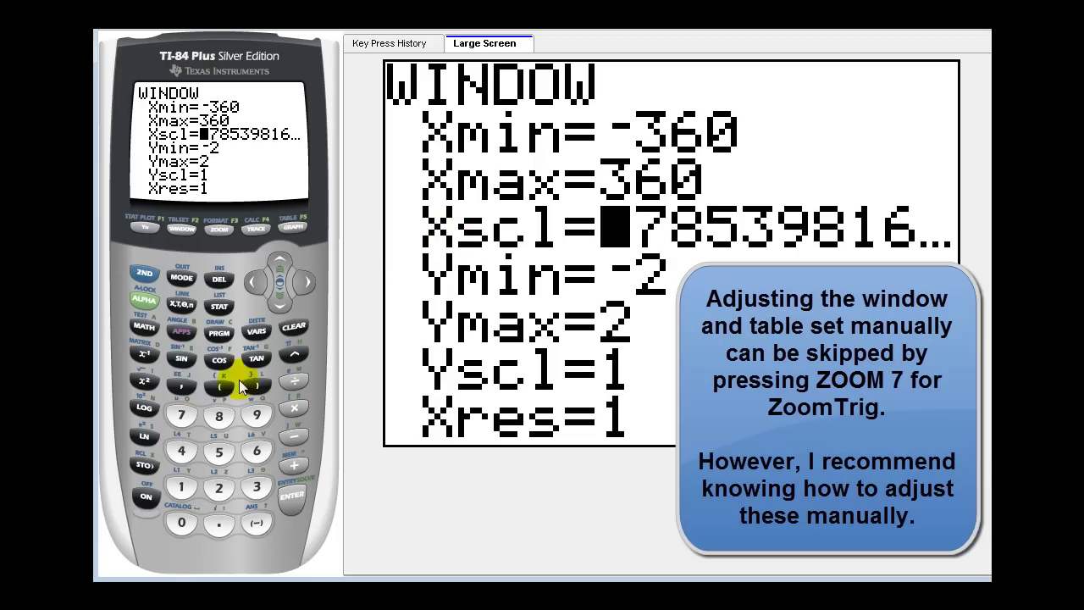
click(186, 485)
click(218, 452)
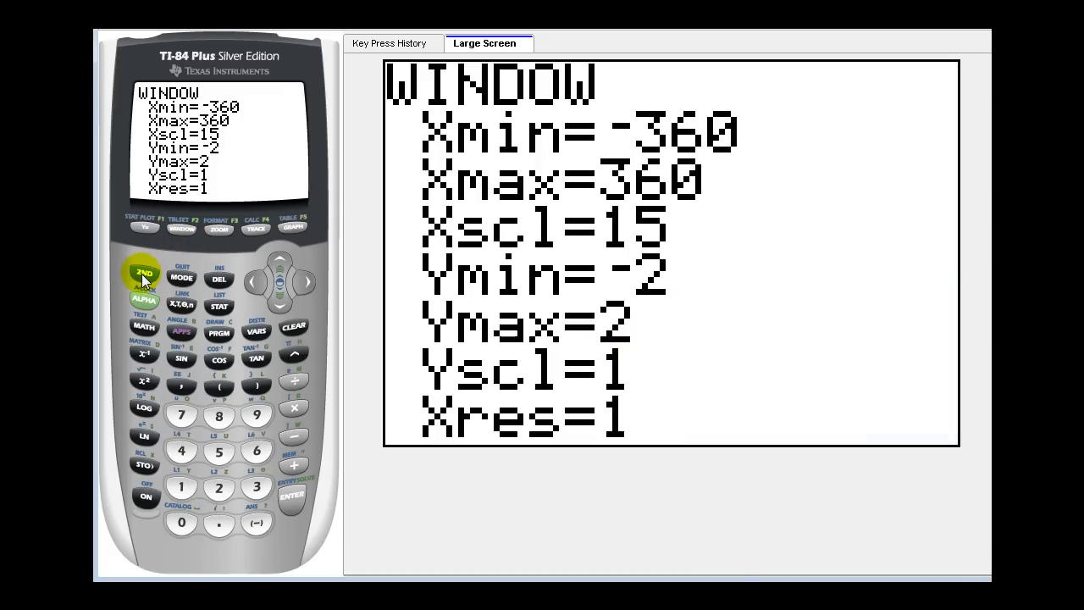
Step: Set up the table with TblStart 0 and ΔTbl 15
click(143, 274)
click(182, 229)
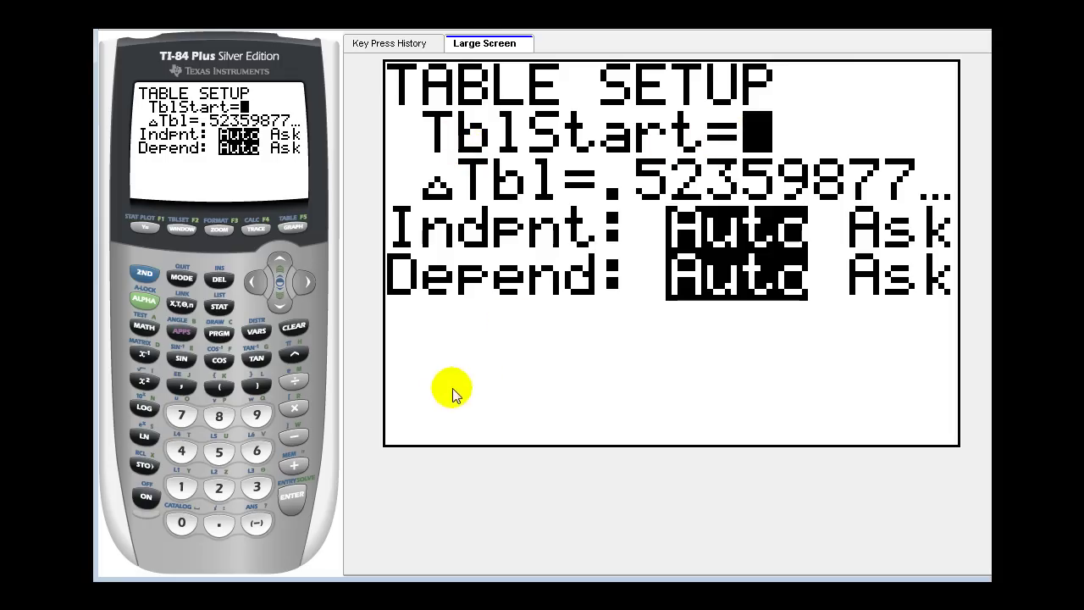
click(292, 496)
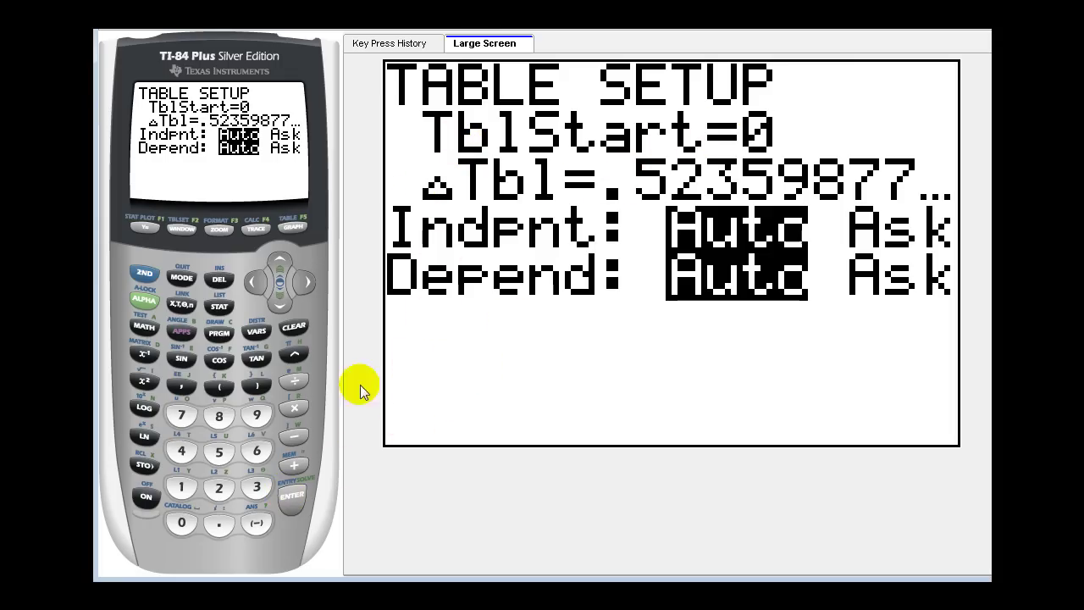
click(181, 487)
click(278, 500)
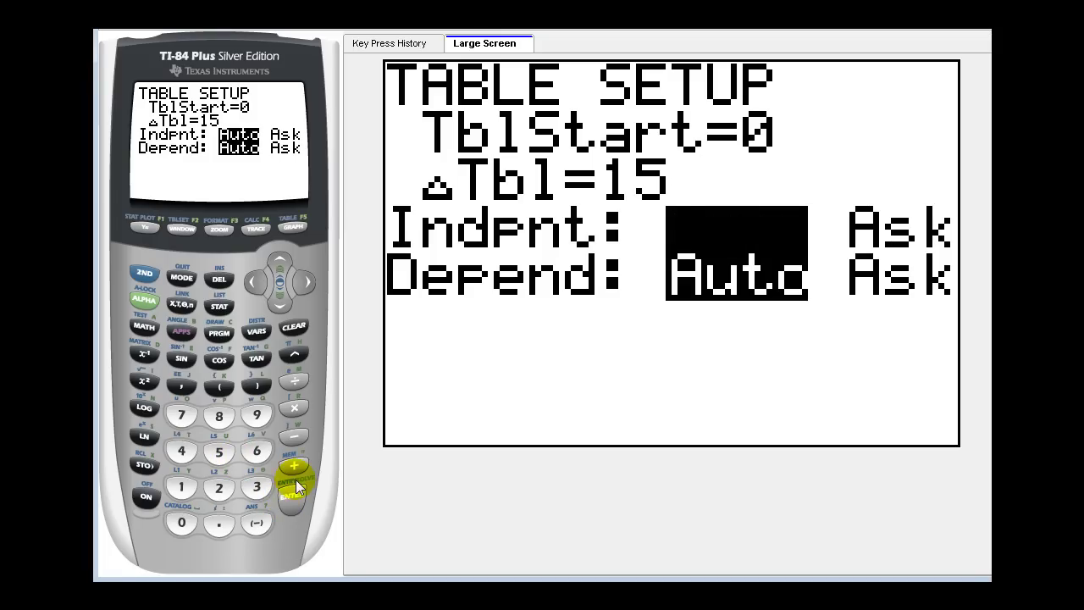
Step: Enter Y1 = cos(X) and graph it across the −360 to 360 degree window
click(144, 227)
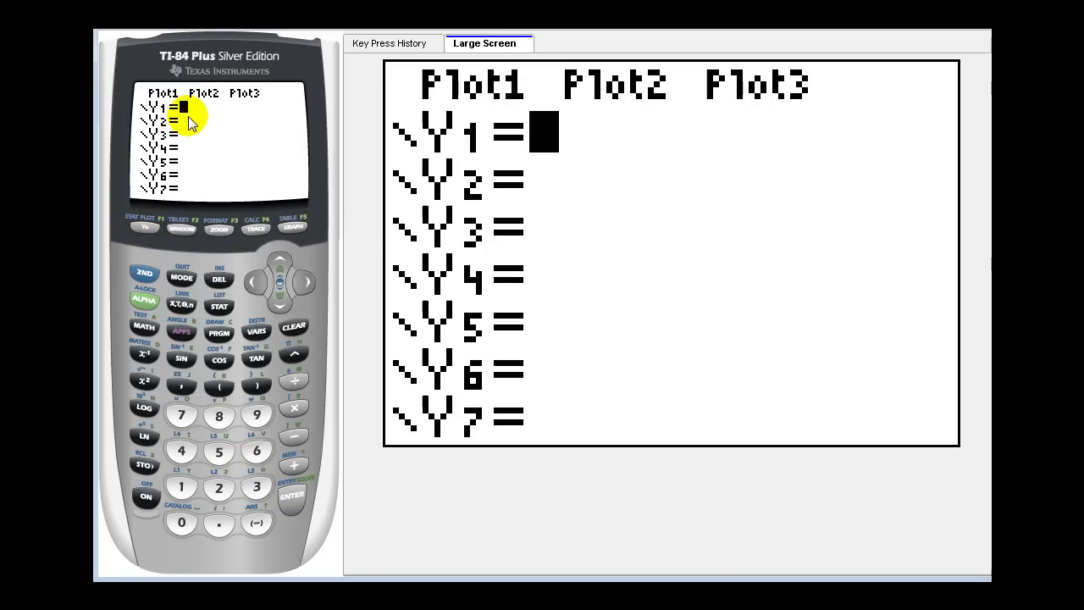
click(219, 359)
click(183, 305)
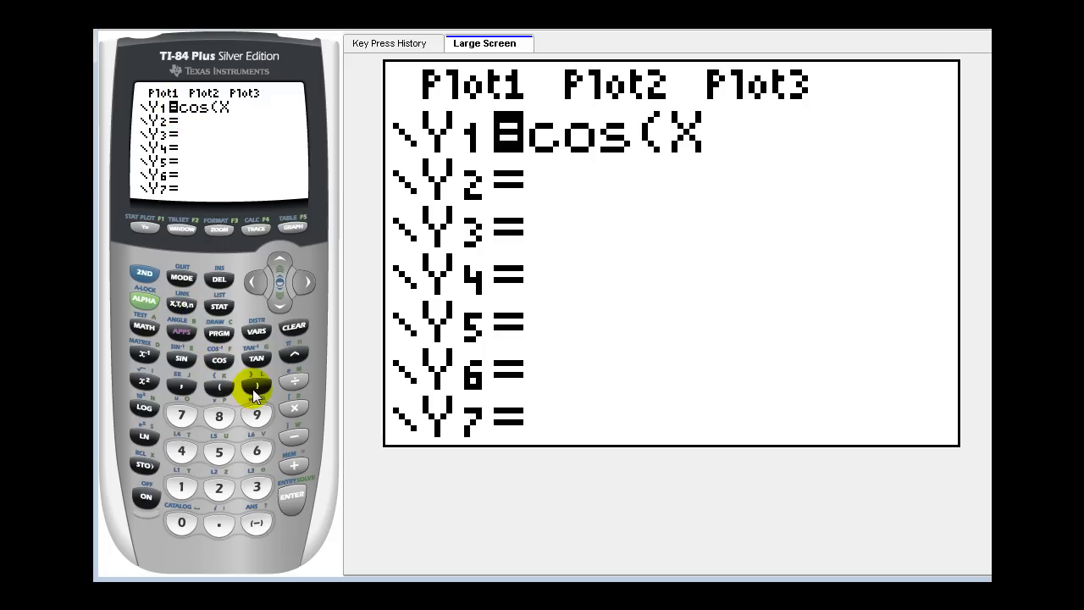
click(295, 224)
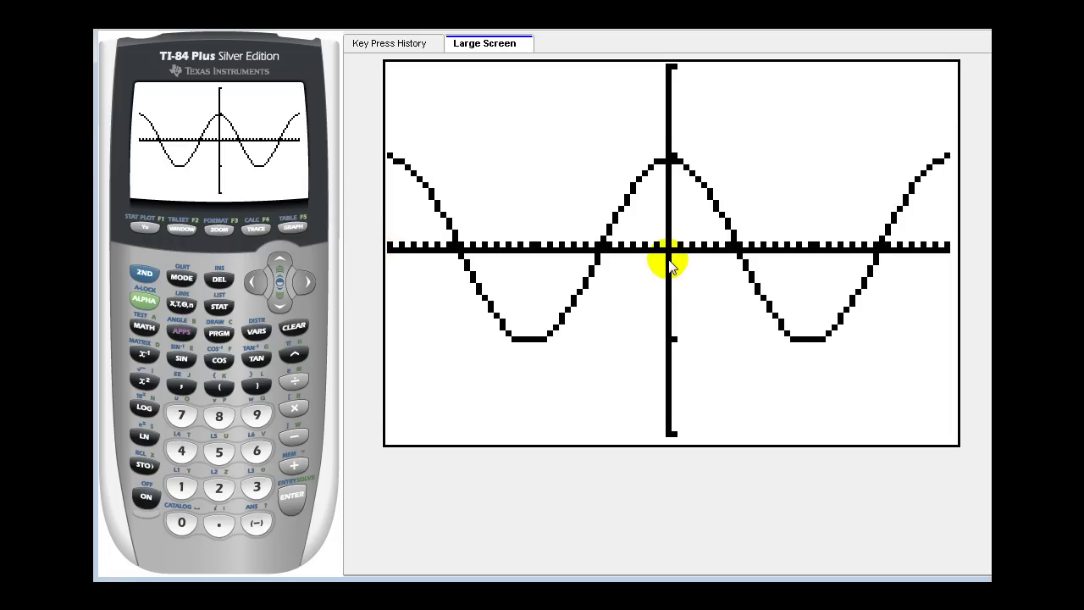
click(143, 275)
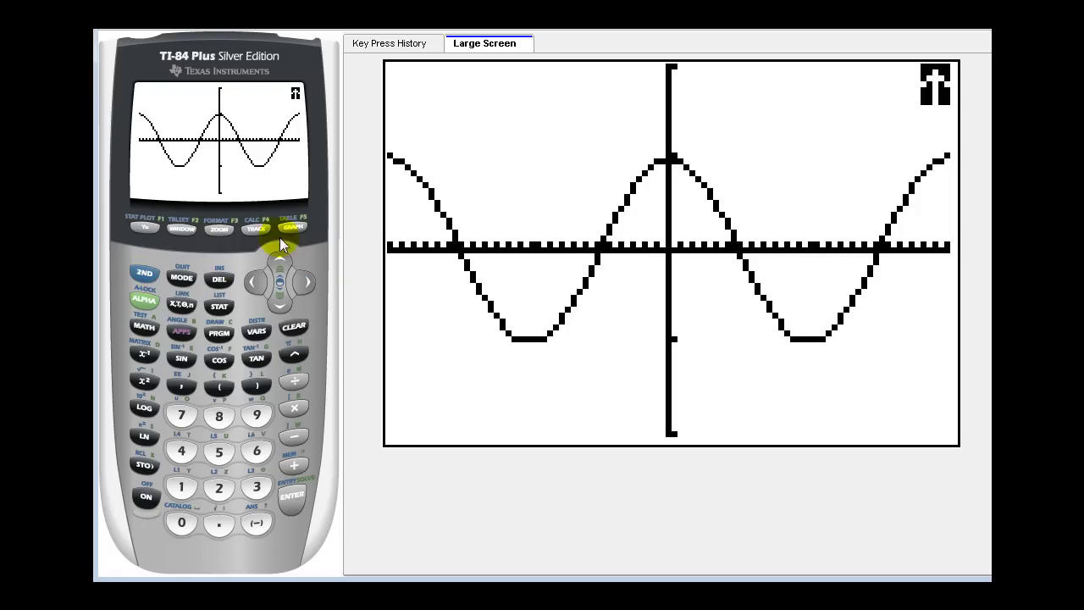
Step: Show the cosine table and scroll down in 15-degree rows to X=165 (−.9659)
click(296, 226)
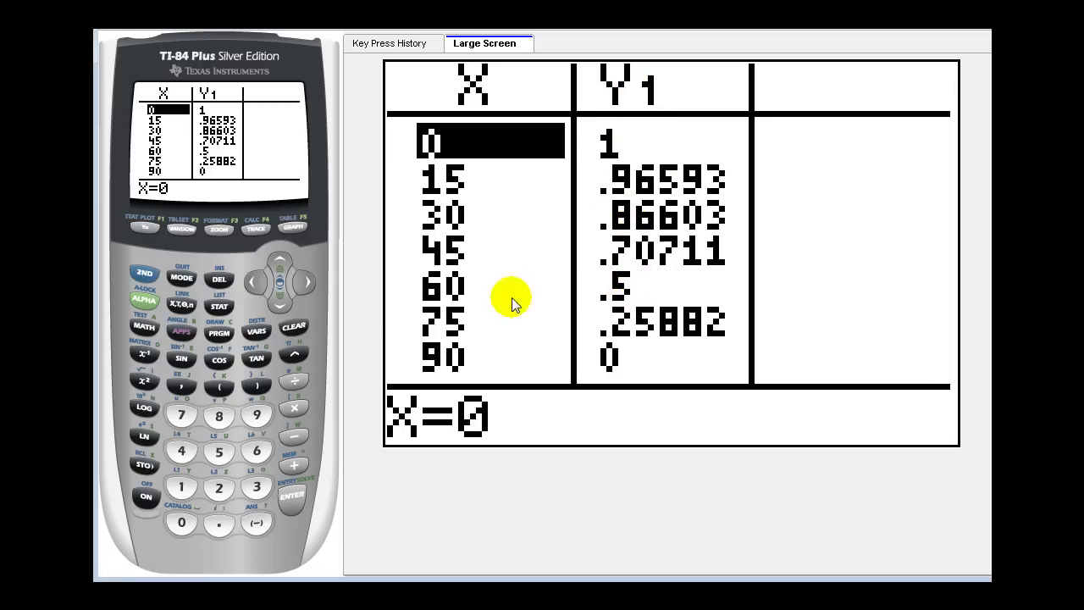
click(281, 304)
click(281, 304)
click(281, 305)
click(281, 304)
click(281, 304)
click(278, 305)
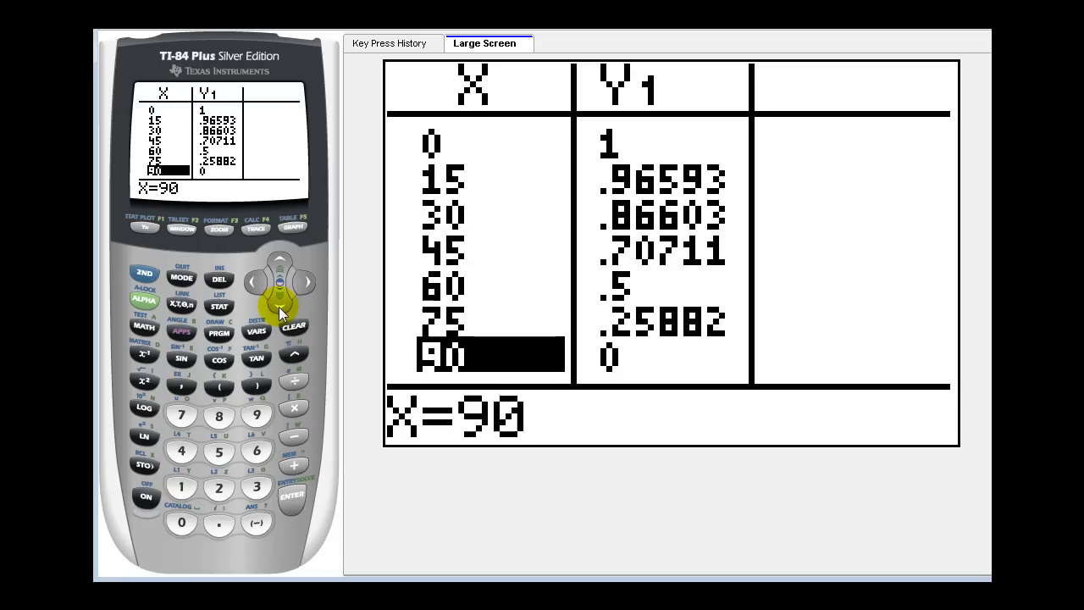
click(279, 307)
click(278, 306)
click(279, 307)
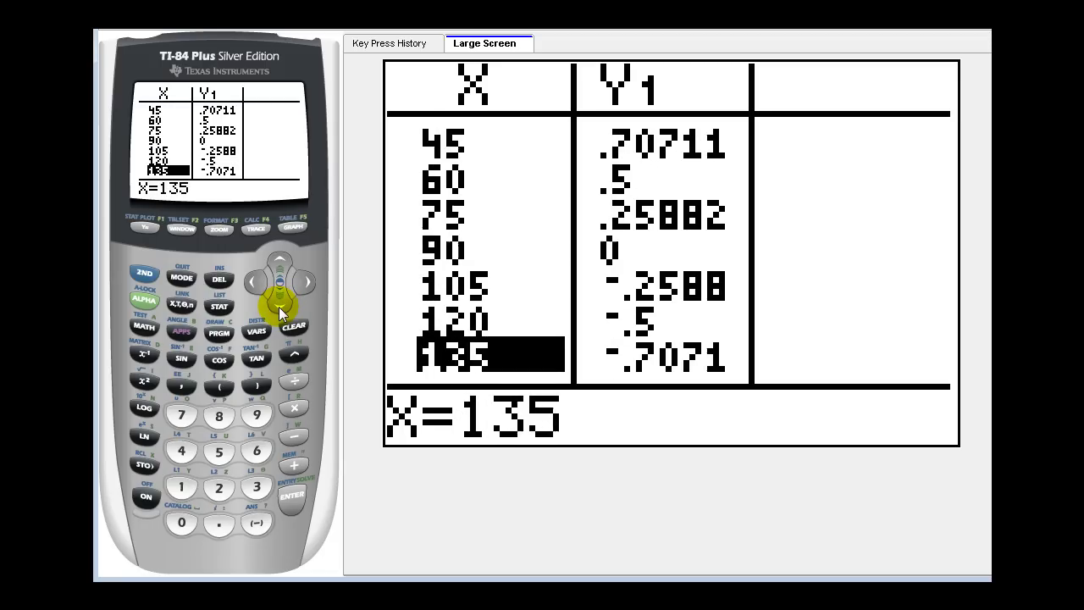
click(278, 307)
click(278, 306)
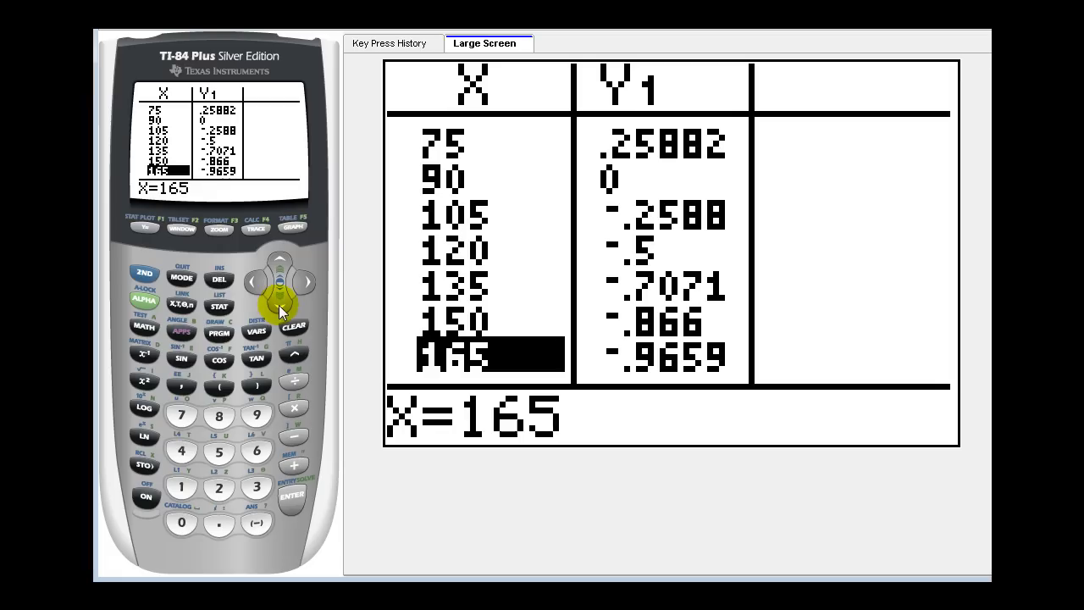
Step: Deactivate Y1 cos(X), enter sin(X) on Y2 and graph only the sine curve
click(144, 229)
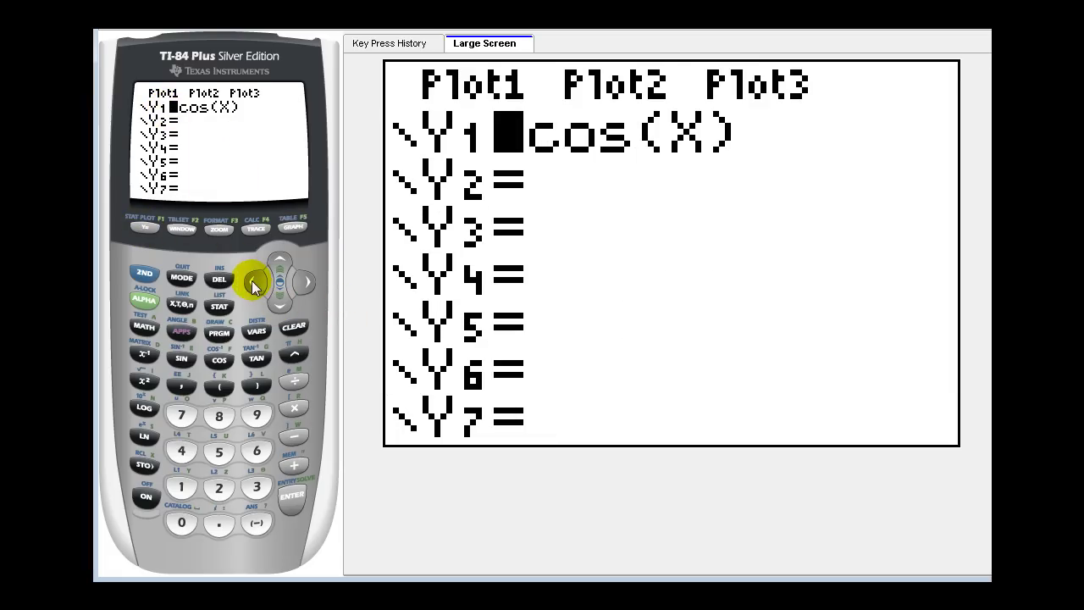
click(293, 467)
click(298, 283)
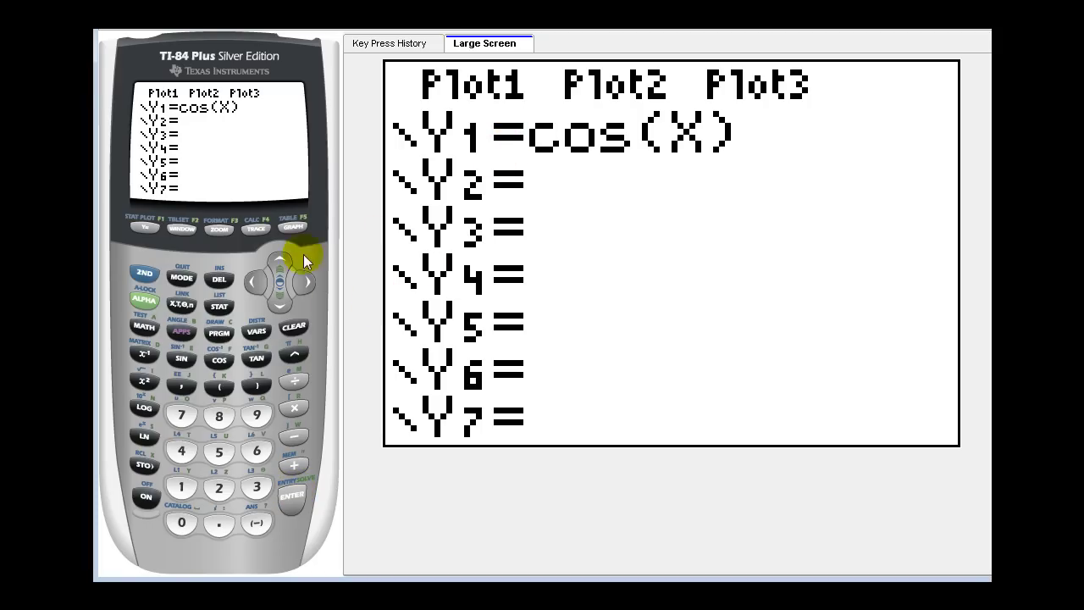
click(277, 299)
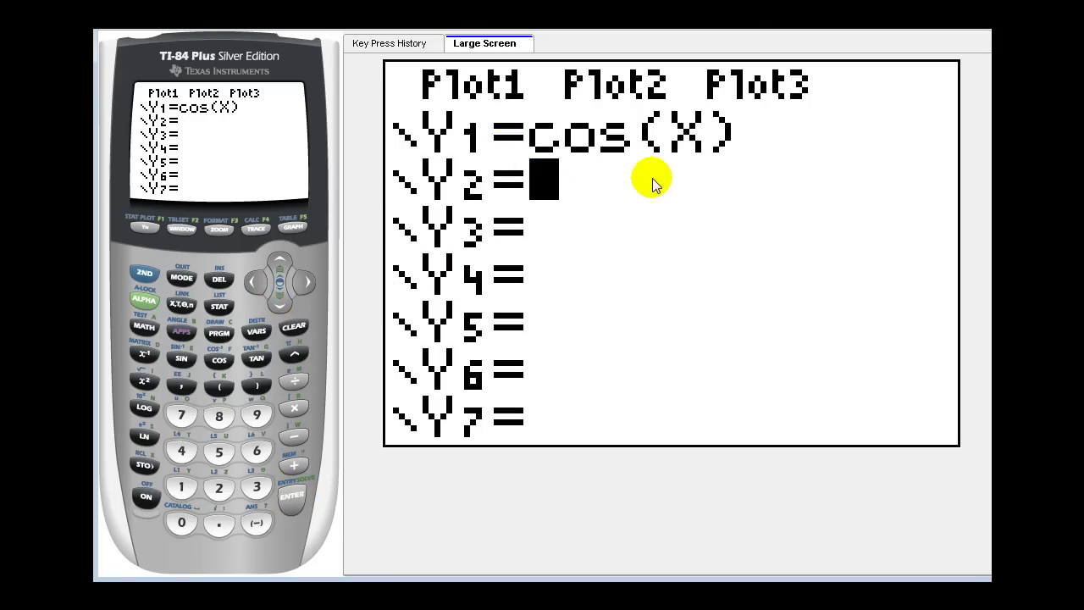
click(180, 359)
click(185, 303)
click(257, 386)
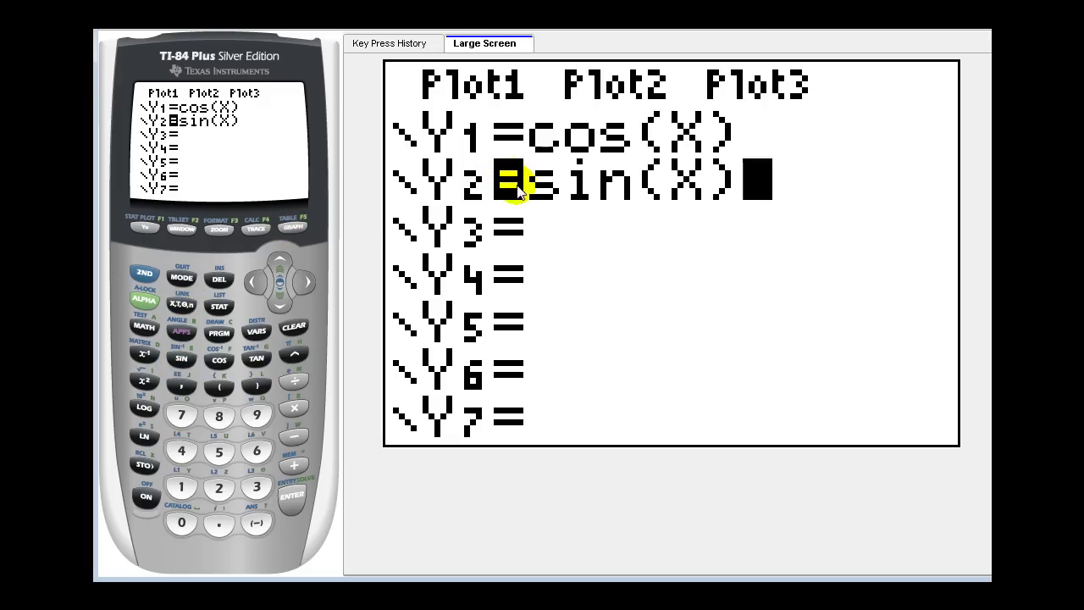
click(293, 227)
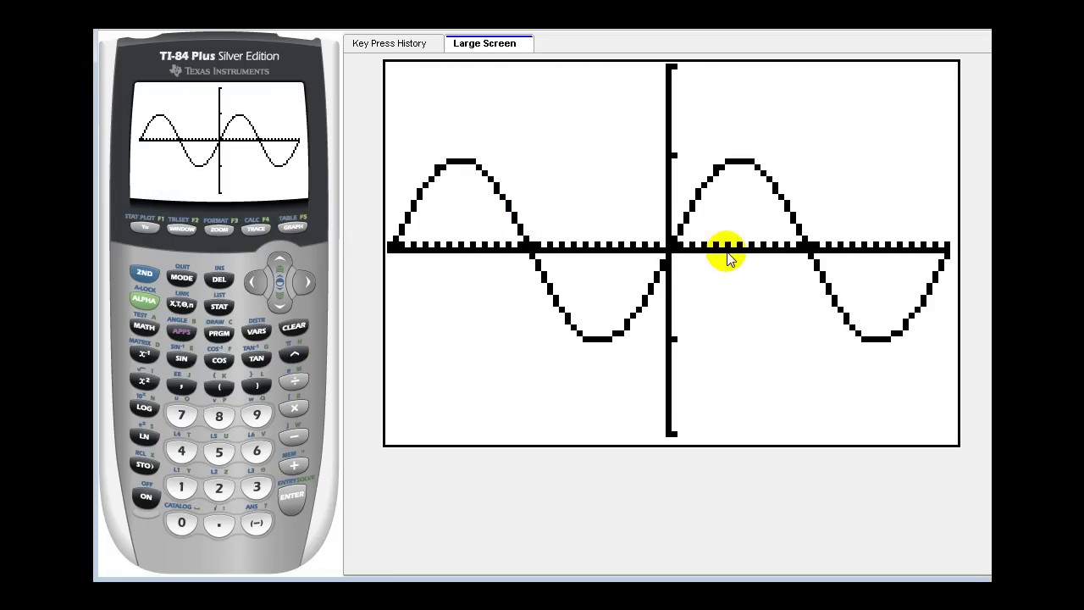
Step: View the sine table, then reactivate Y1 = cos(X) alongside Y2 = sin(X)
click(146, 273)
click(294, 227)
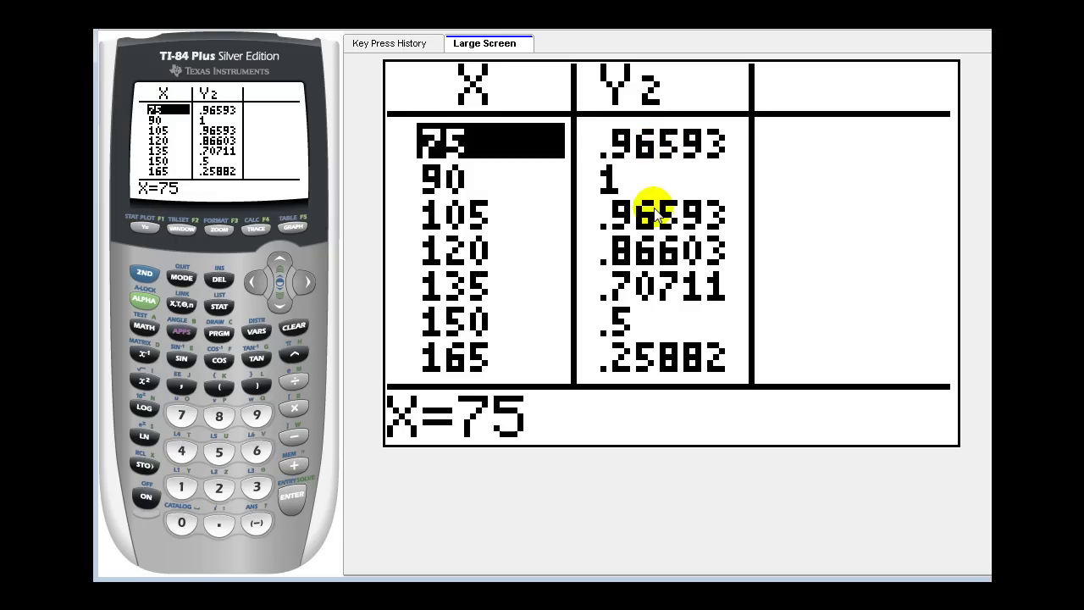
click(144, 227)
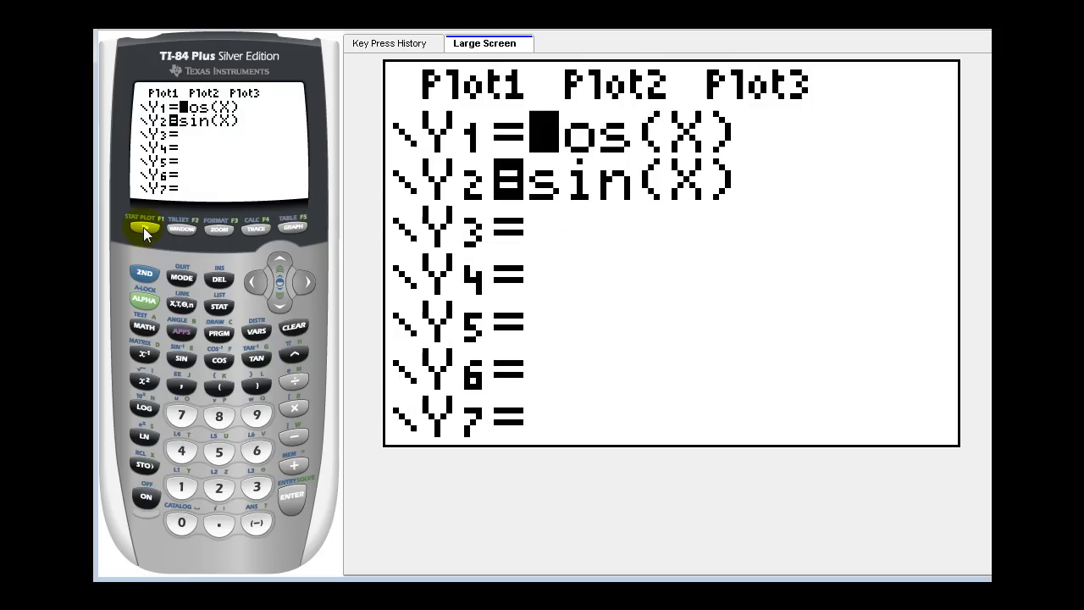
click(247, 283)
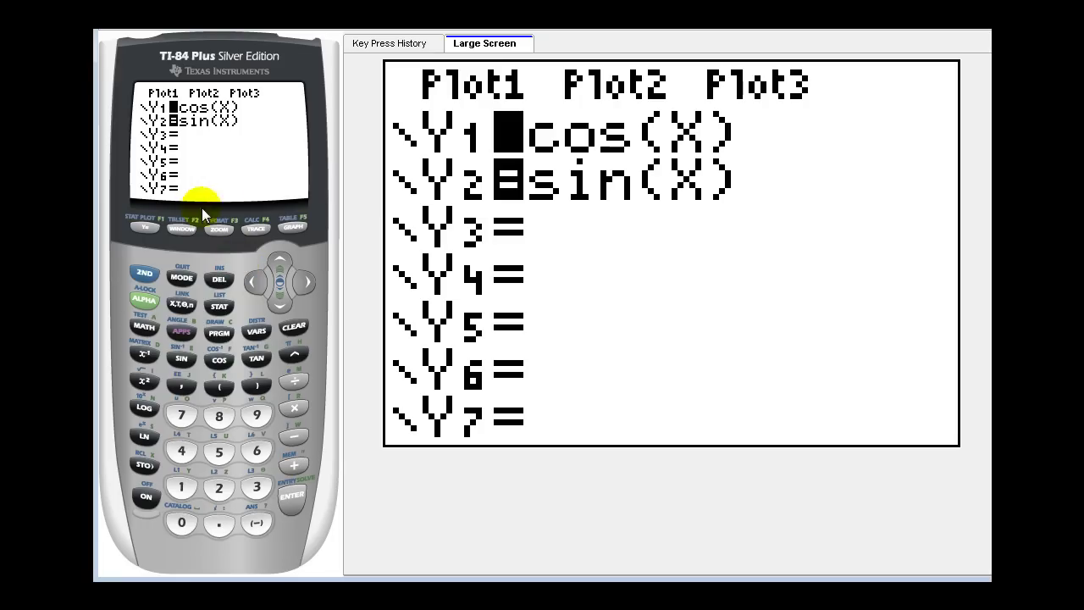
click(294, 512)
click(280, 302)
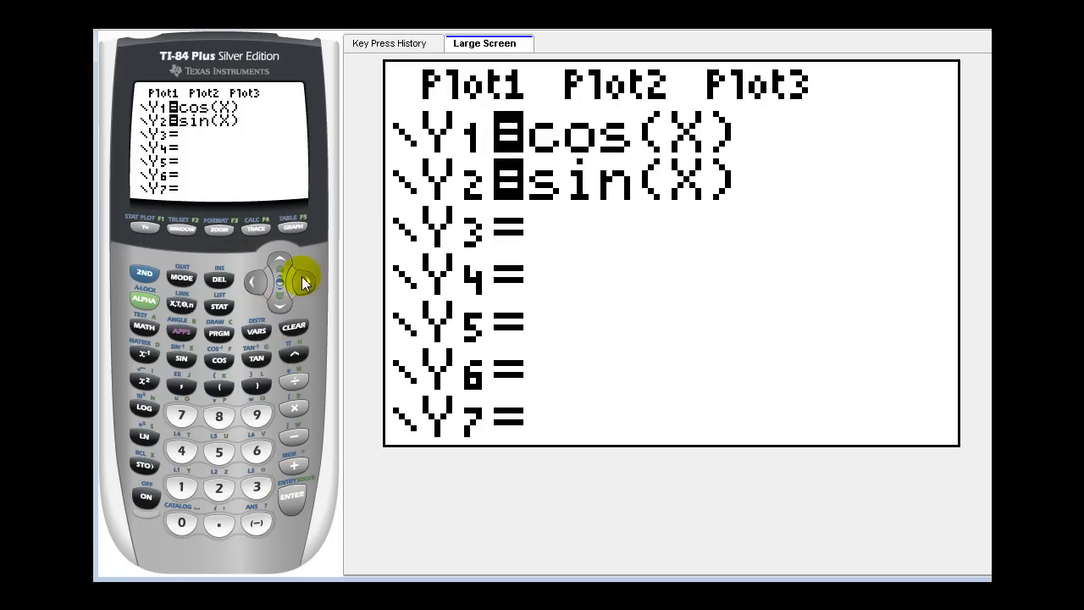
click(305, 281)
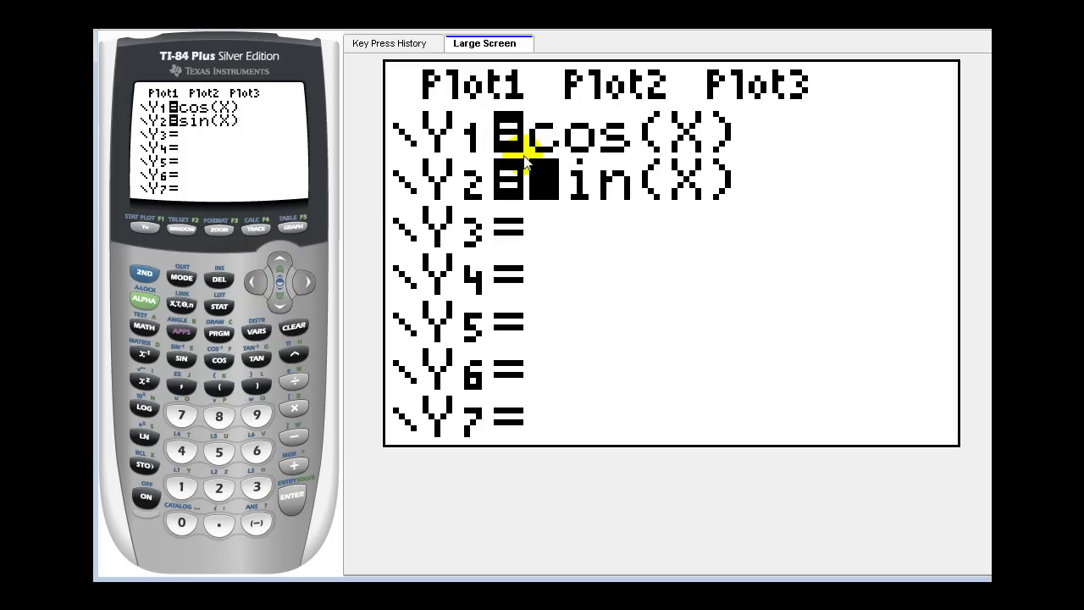
Step: Display Y1 cosine and Y2 sine values side by side for X=75 to 165
click(142, 273)
click(294, 228)
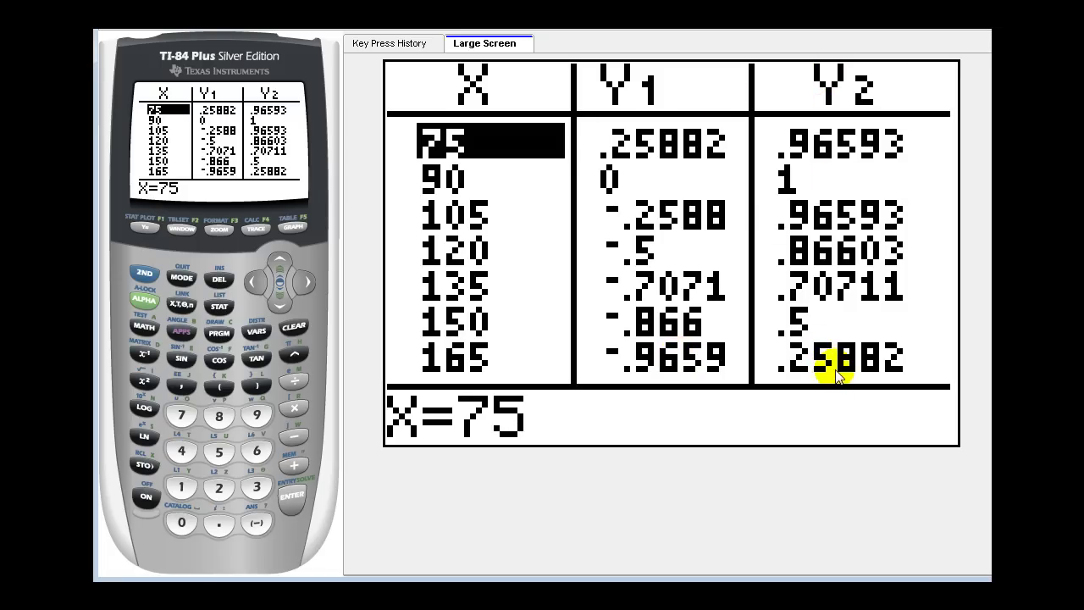
Step: Switch off sin(X), enter tan(X) on Y3 and graph the tangent branches
click(143, 226)
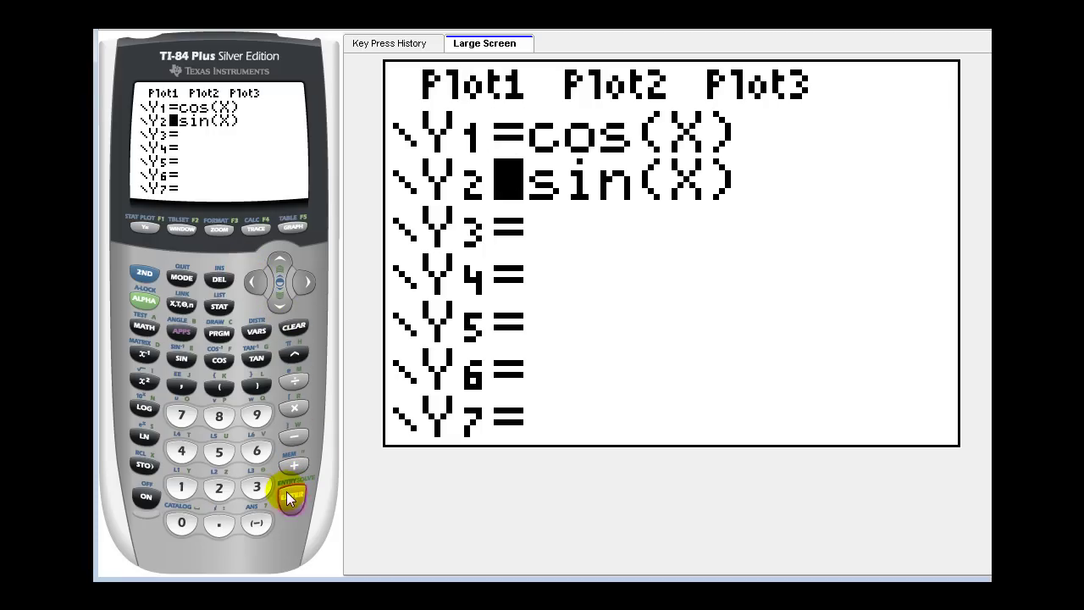
click(279, 302)
click(307, 281)
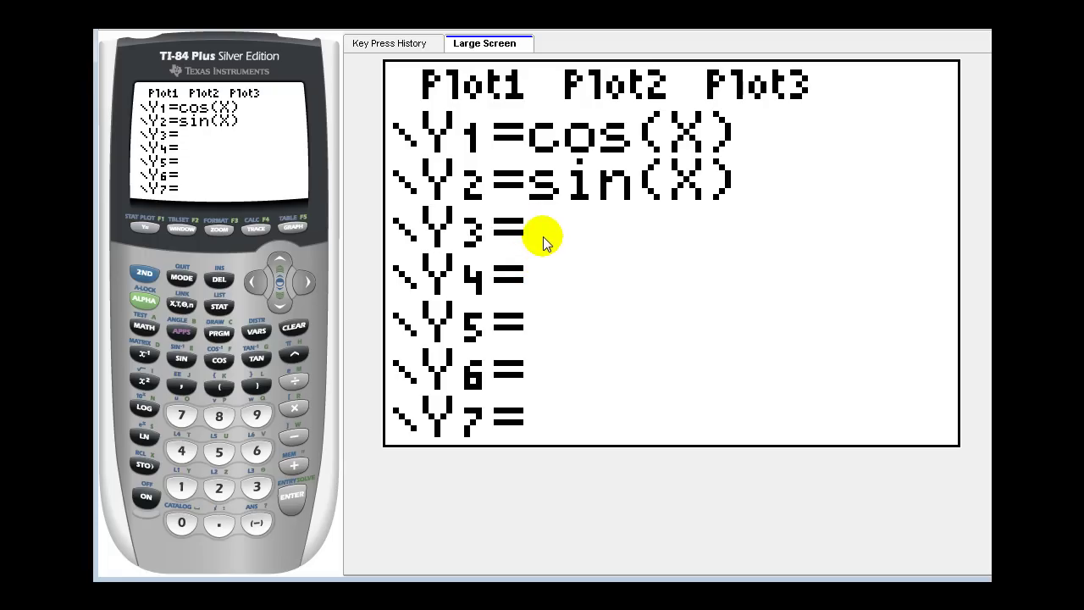
click(251, 354)
click(184, 303)
click(259, 381)
click(292, 494)
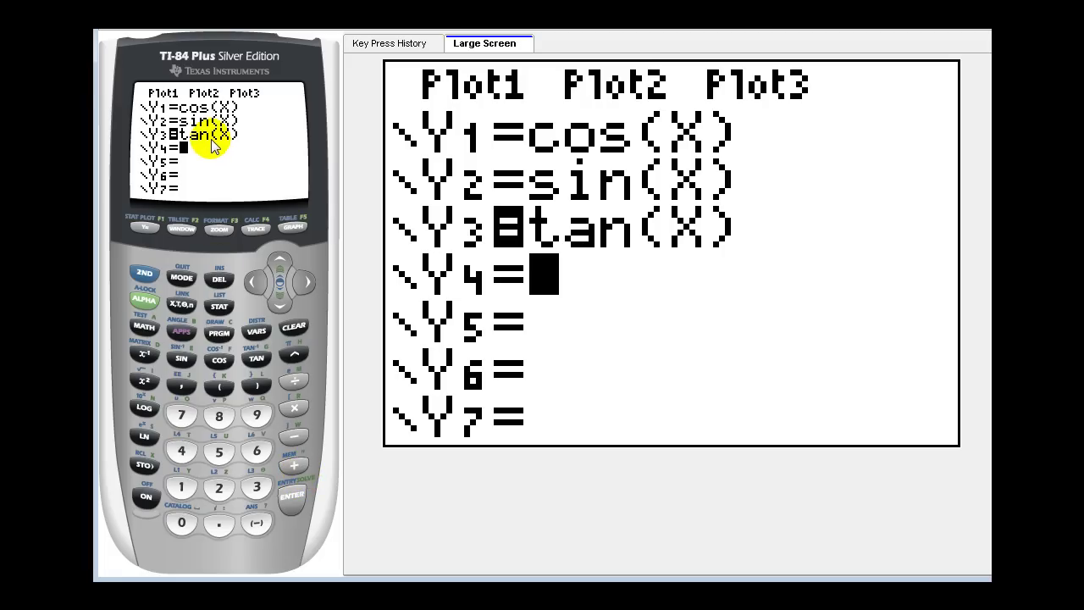
click(291, 224)
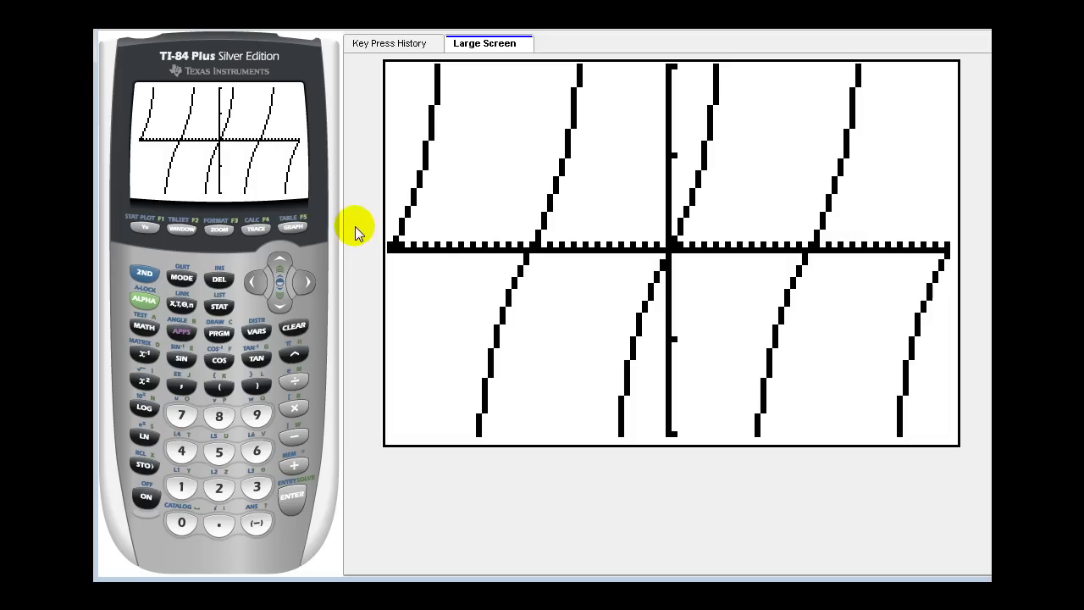
Step: Set the window's Ymin to −5 and Ymax to 5, then redraw the tangent graph
click(181, 231)
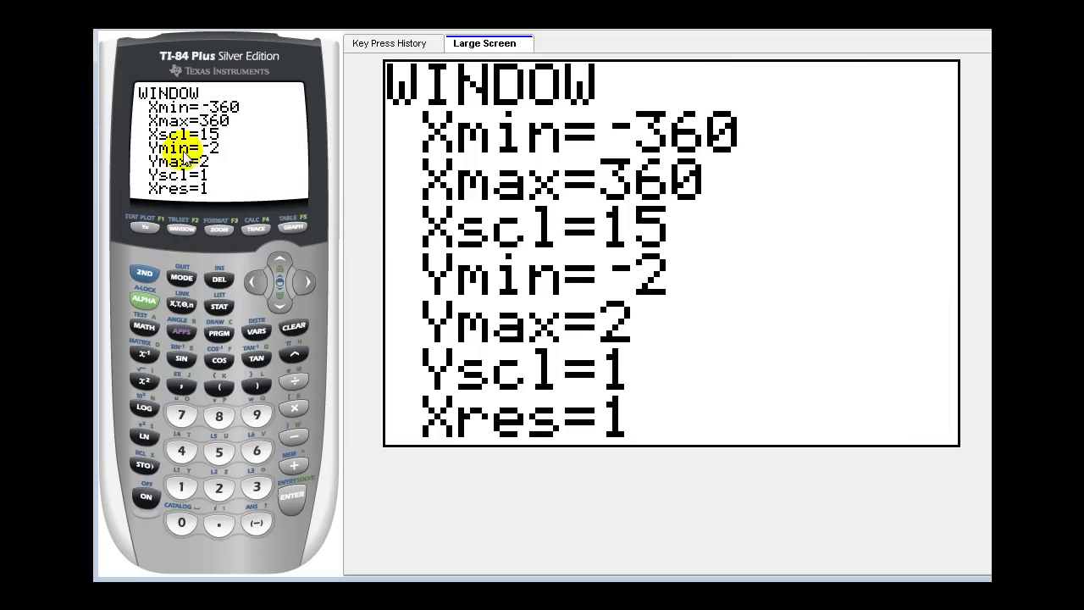
click(281, 301)
click(282, 301)
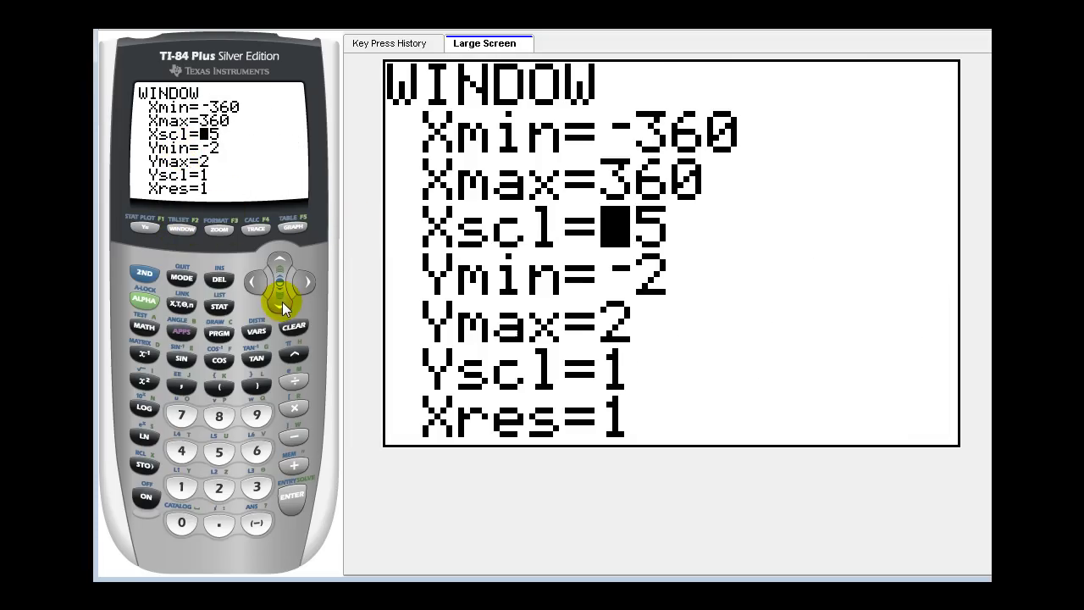
click(282, 301)
click(254, 522)
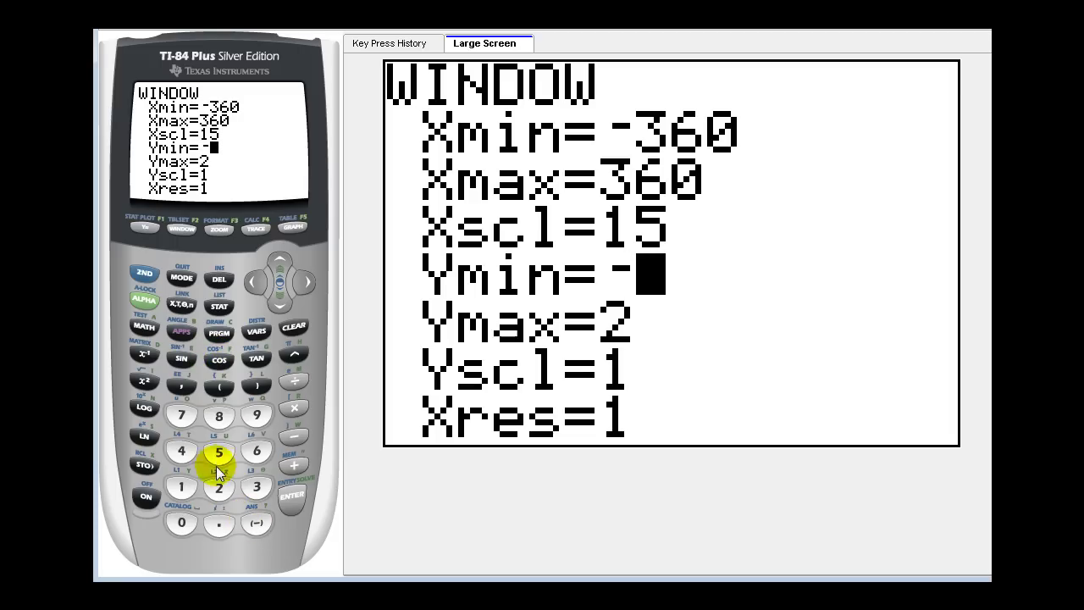
click(214, 455)
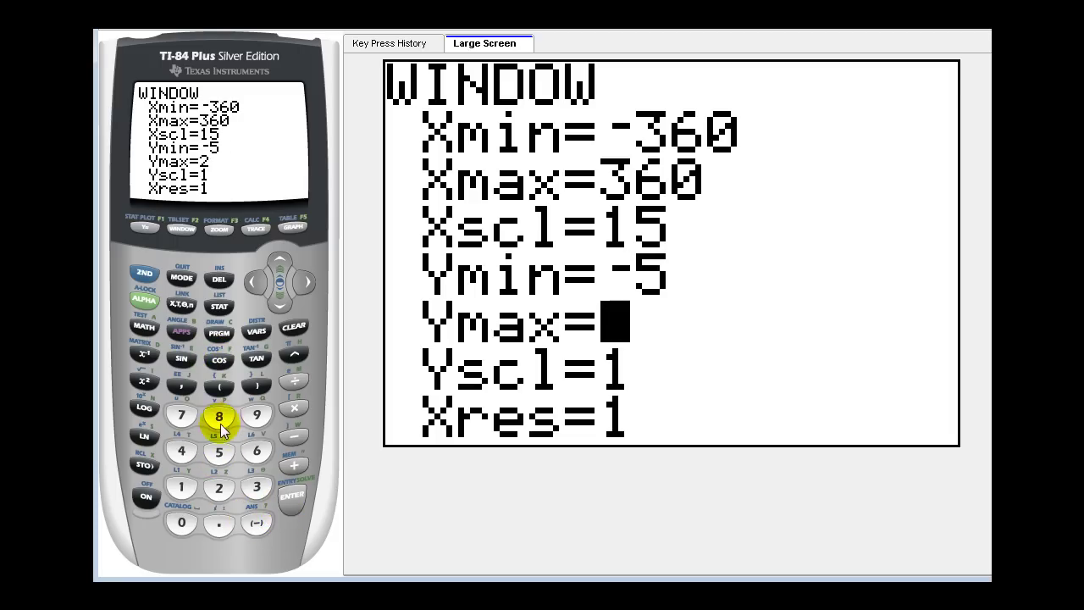
click(218, 449)
click(293, 226)
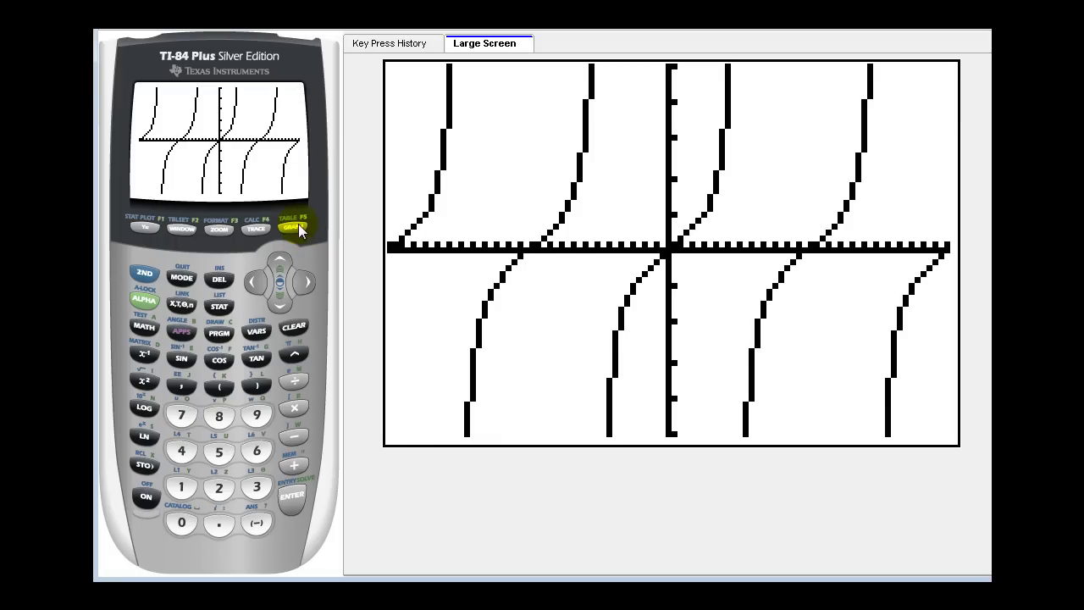
click(145, 274)
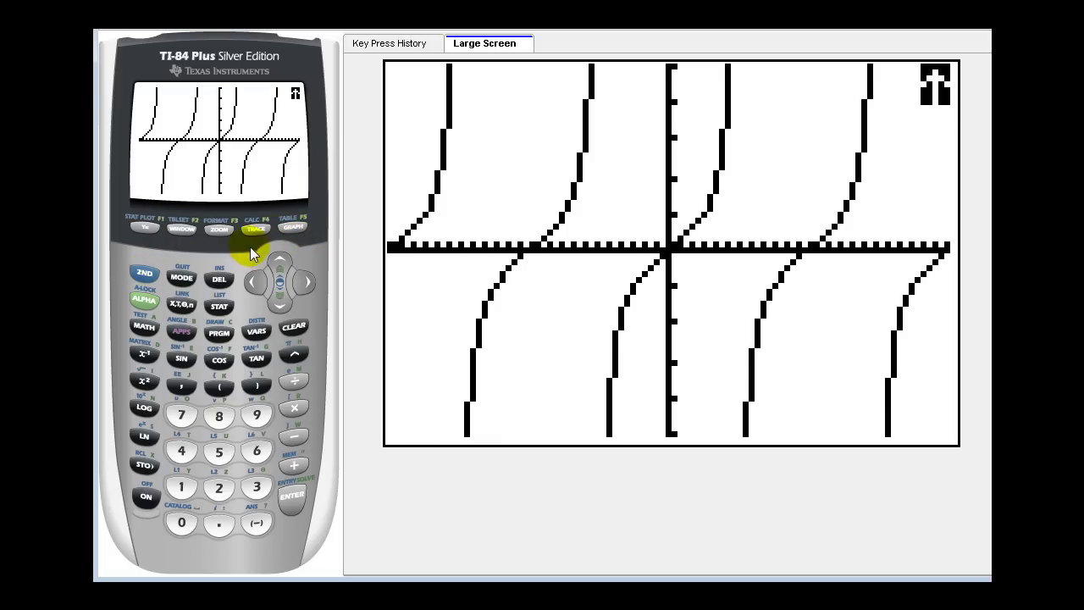
Step: Show the tan(X) table and scroll down past the ERROR at X=90
click(290, 227)
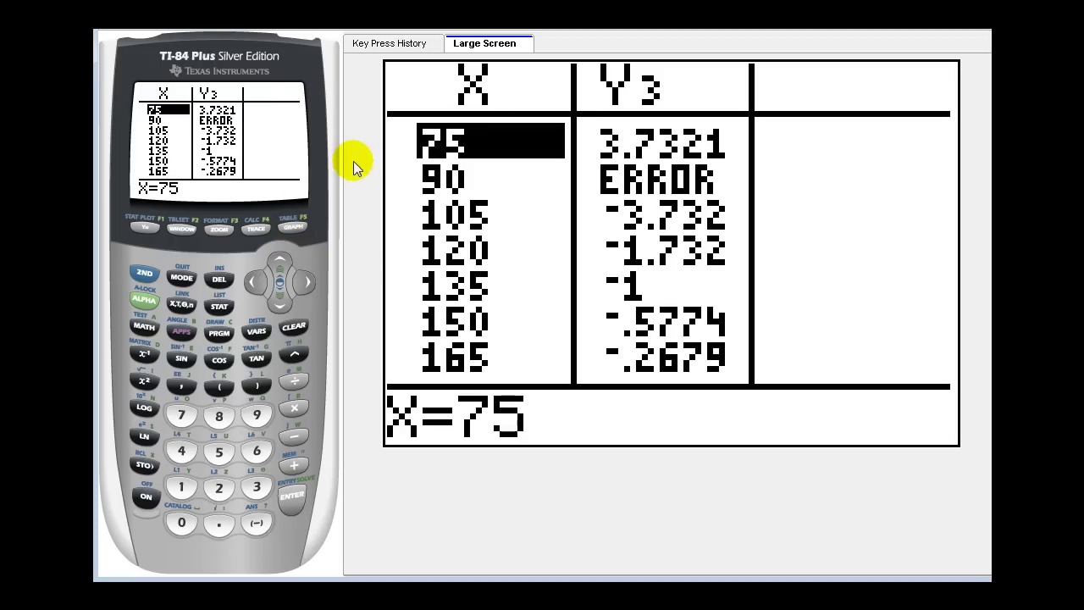
click(281, 260)
click(281, 260)
click(280, 261)
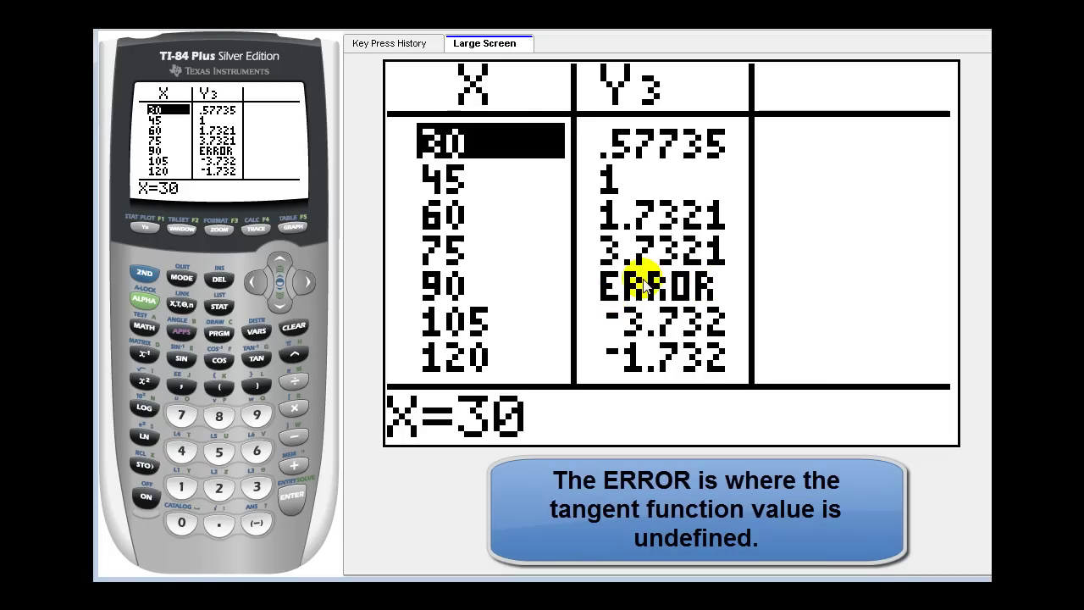
click(278, 304)
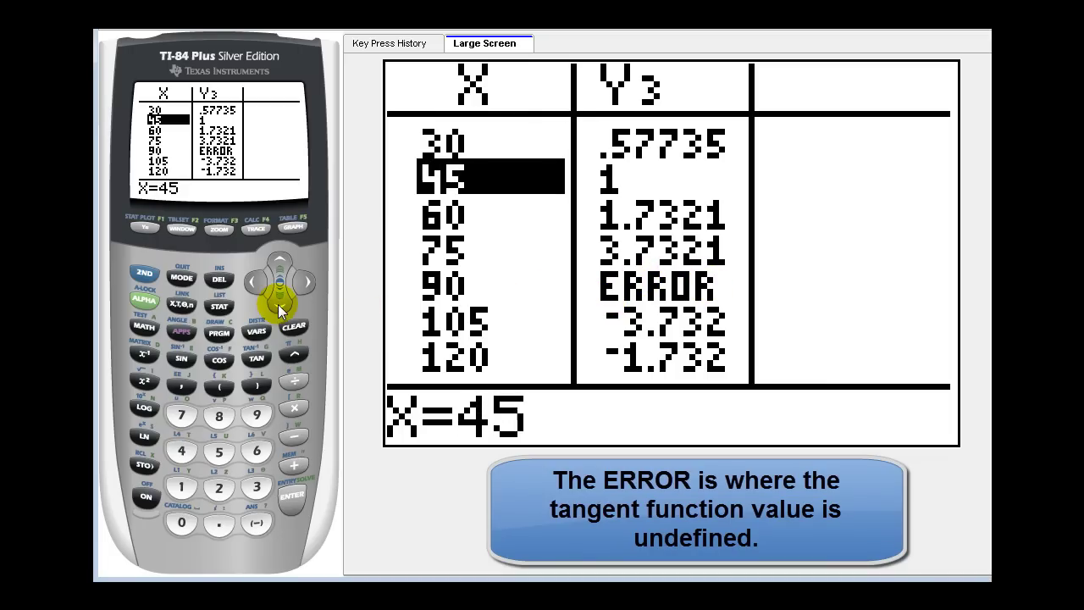
click(278, 304)
click(278, 305)
click(277, 304)
Step: Continue down the tangent table past the ERROR at X=270 to X=285
click(278, 304)
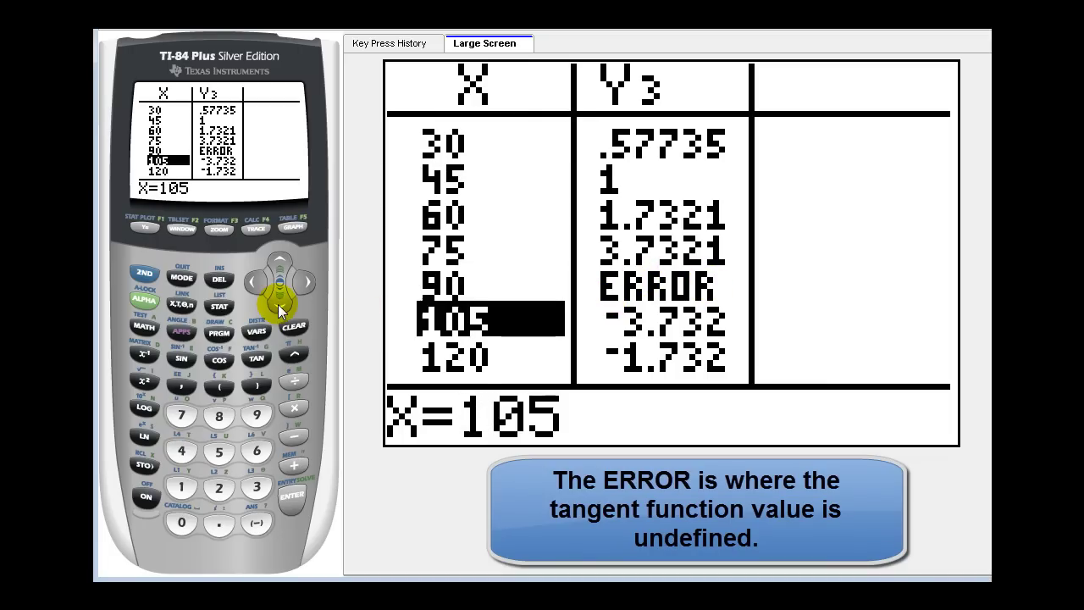
click(278, 304)
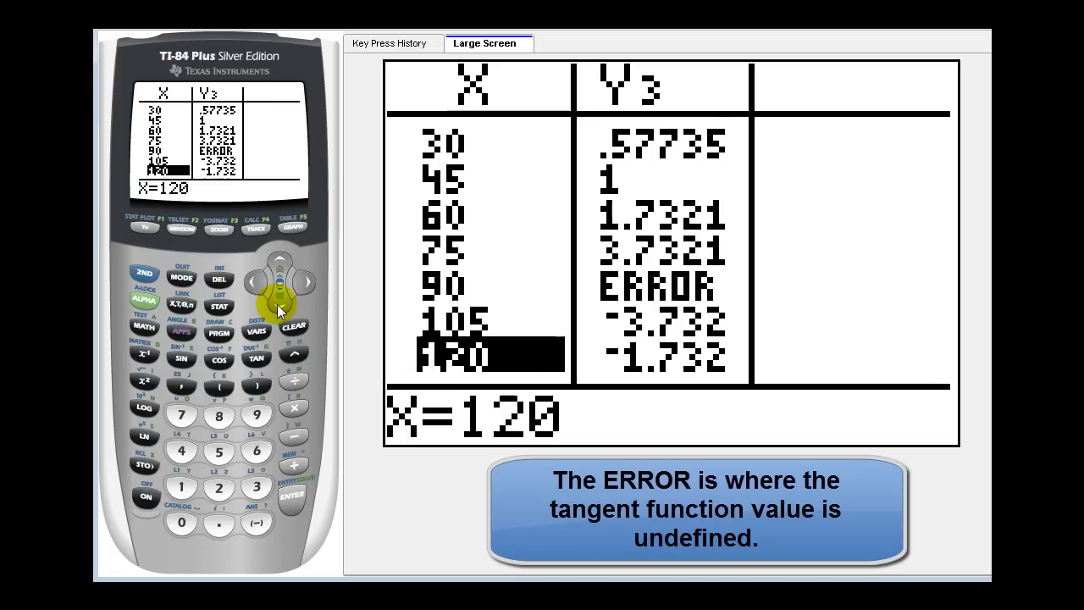
click(278, 304)
click(278, 304)
click(280, 304)
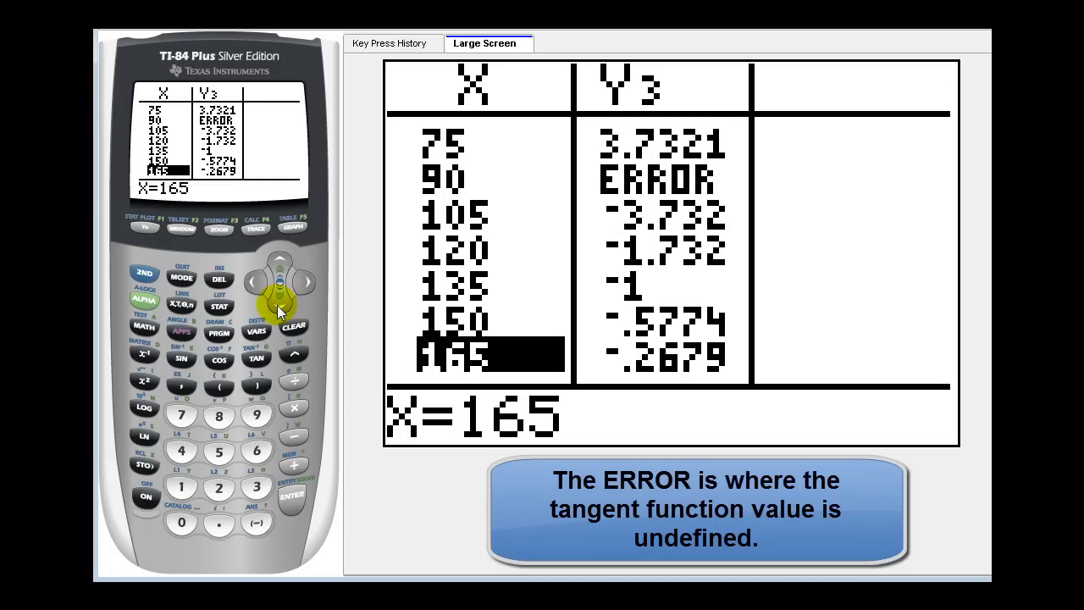
click(277, 305)
click(277, 306)
click(277, 306)
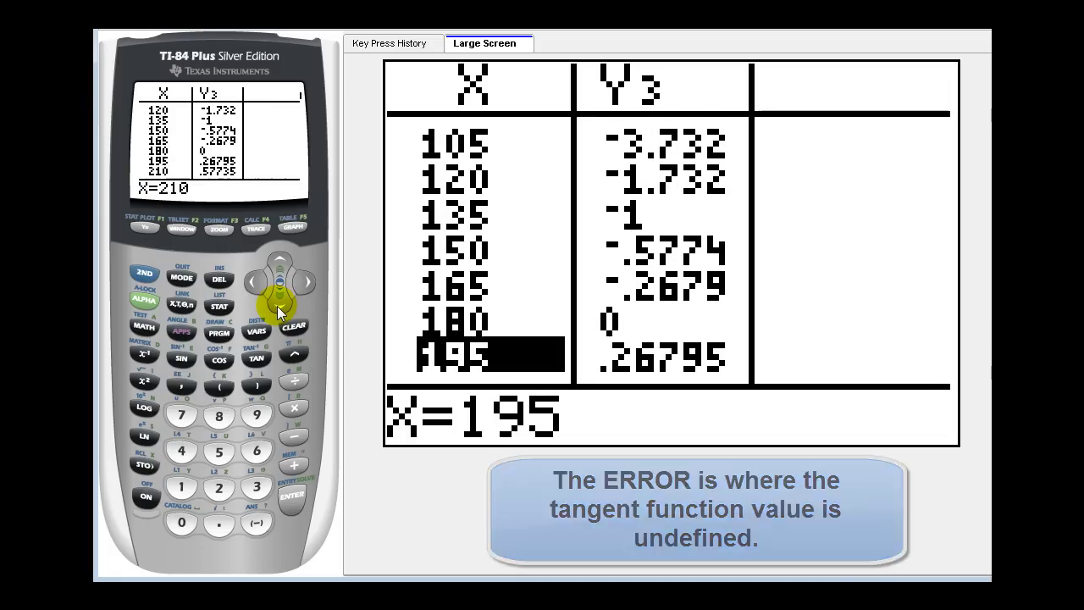
click(277, 305)
click(277, 306)
click(277, 306)
click(277, 306)
click(277, 306)
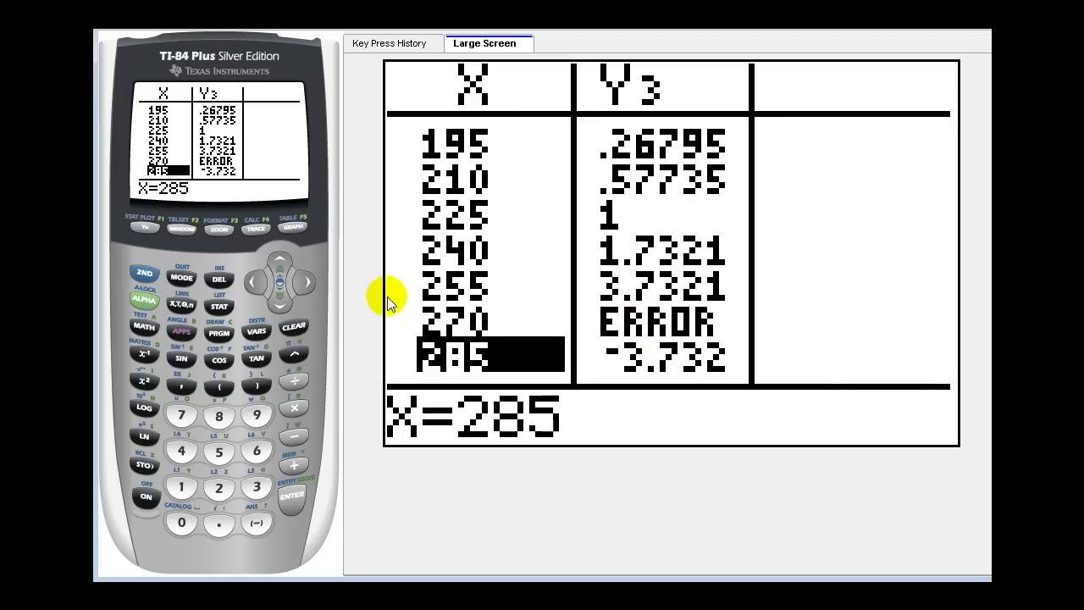
Step: Deselect Y3 so tan(X) is no longer graphed
click(143, 229)
click(280, 301)
click(278, 302)
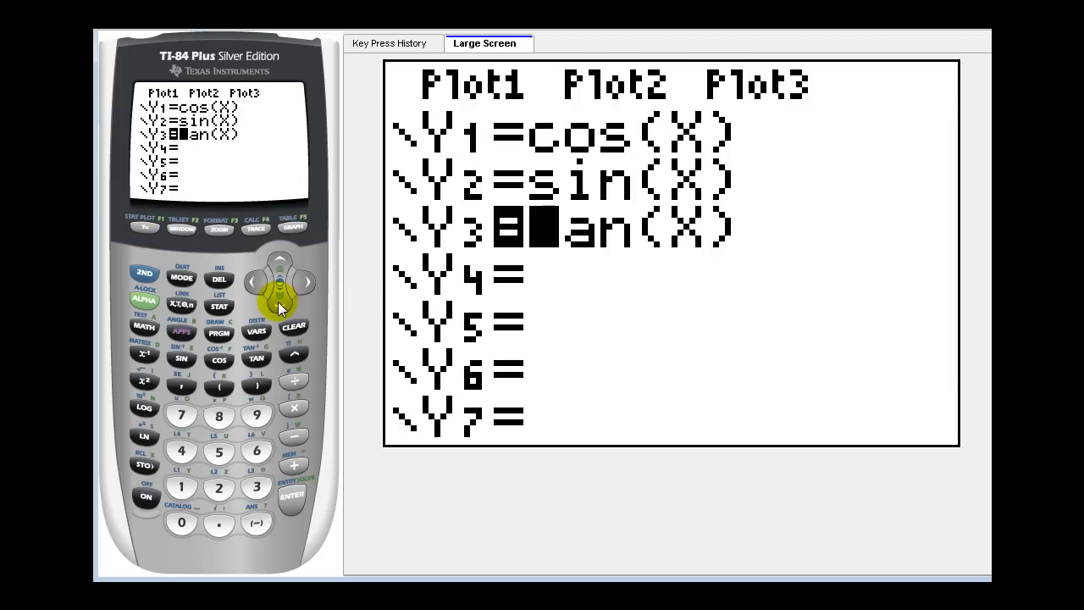
key(Left)
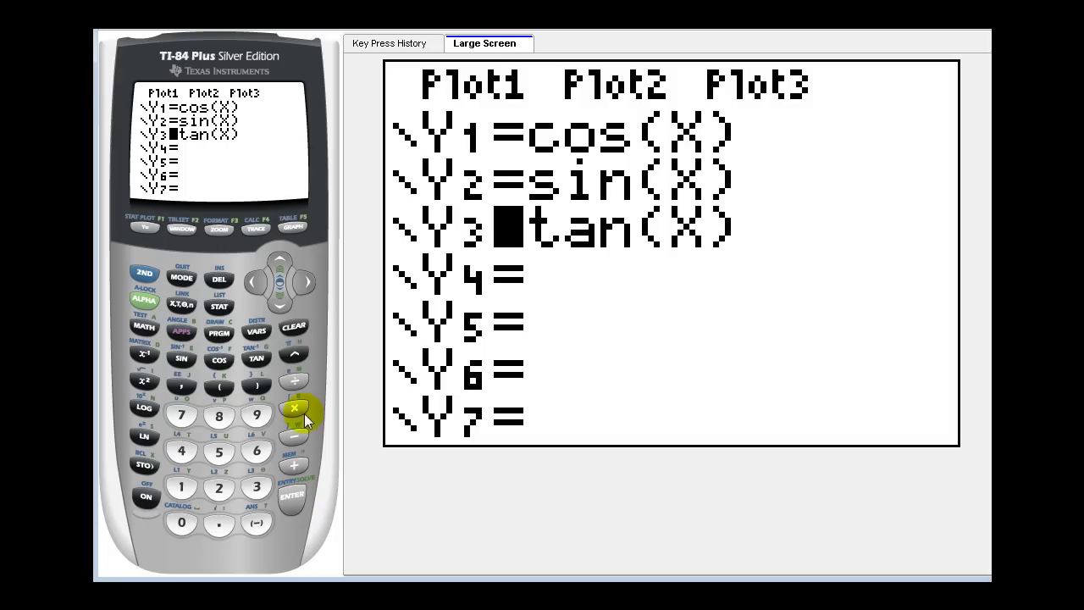
click(306, 284)
click(283, 258)
click(283, 258)
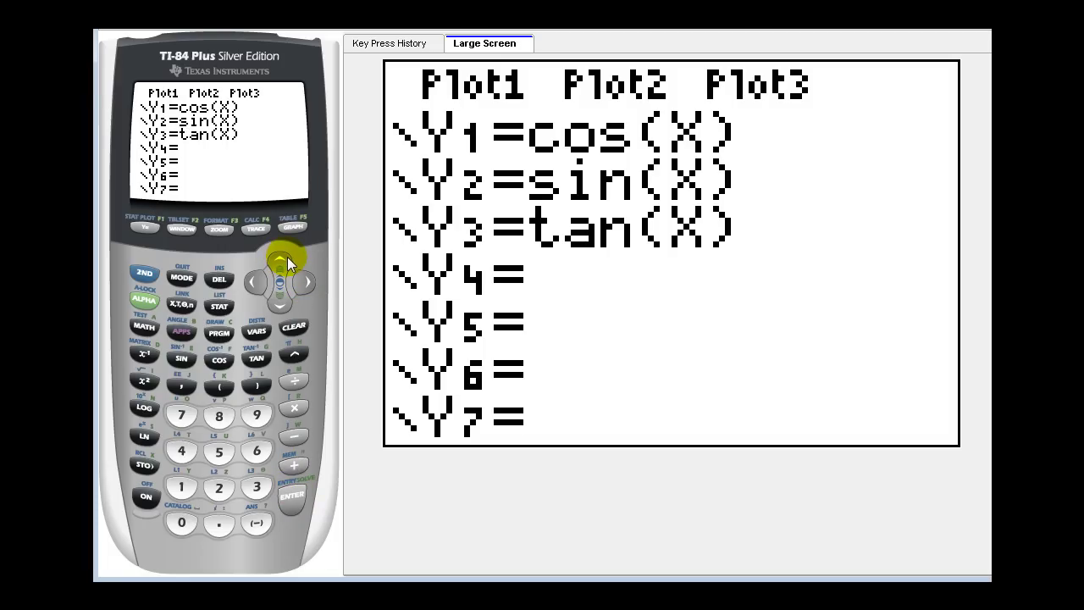
Step: Switch the angle mode from DEGREE to RADIAN
click(182, 278)
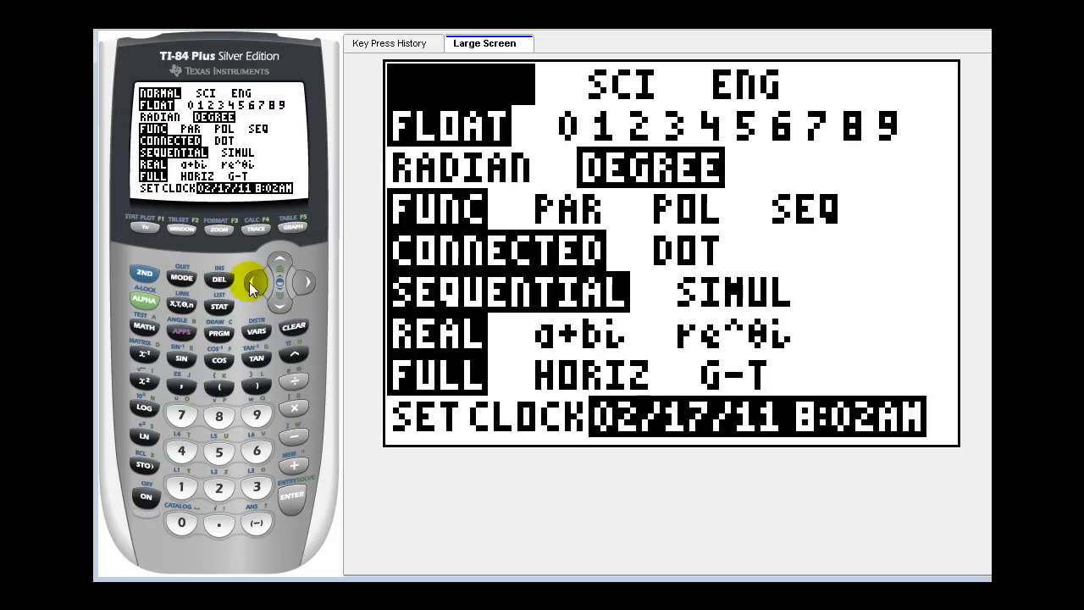
click(280, 299)
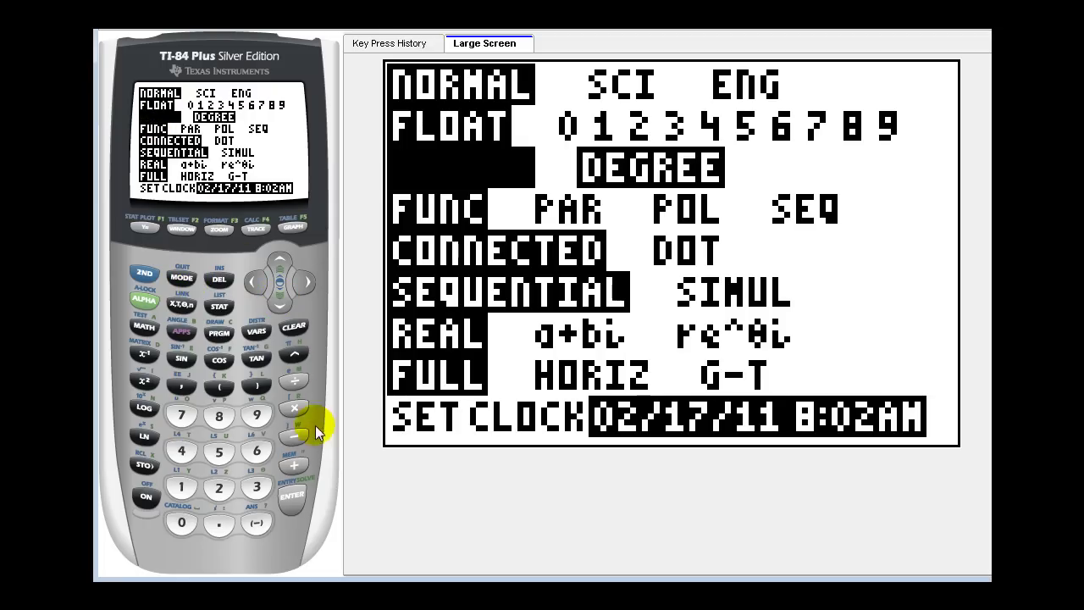
click(290, 506)
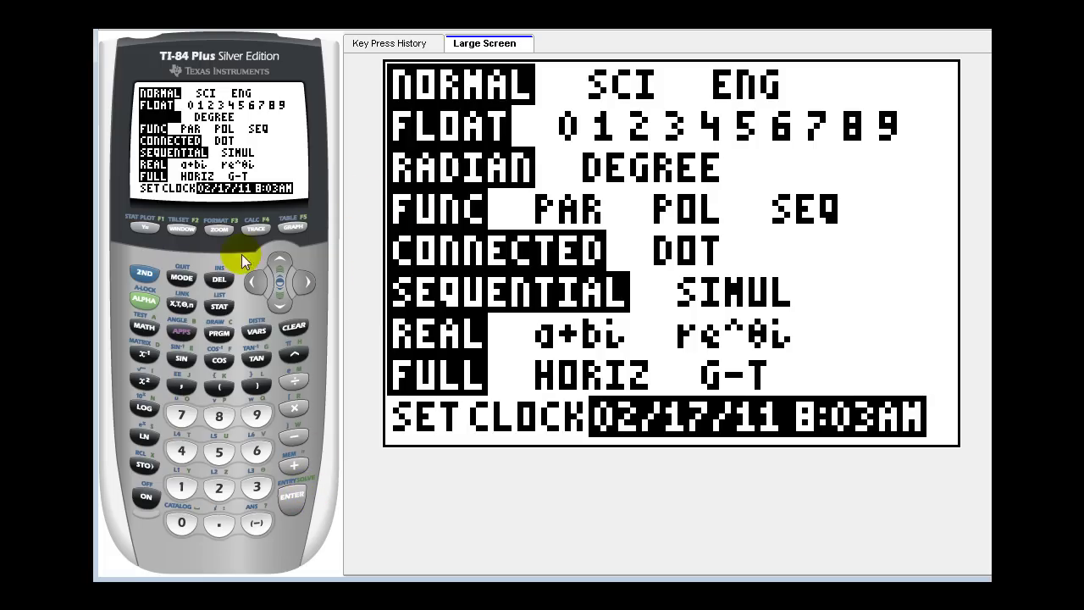
Step: Set the window's Xmin to −2π and Xmax to 2π
click(179, 229)
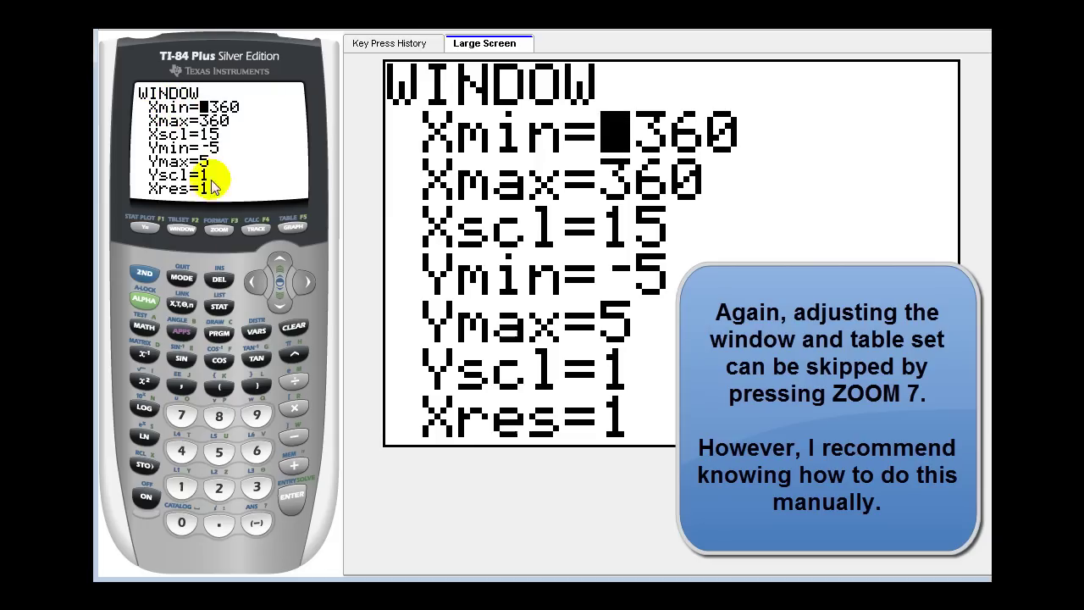
click(256, 523)
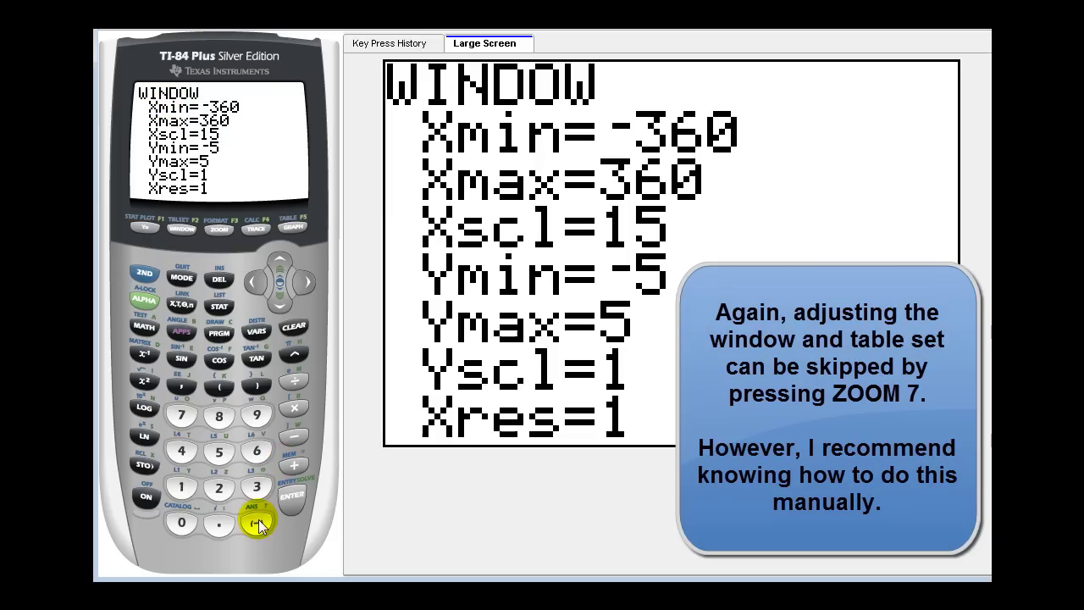
click(219, 488)
click(144, 274)
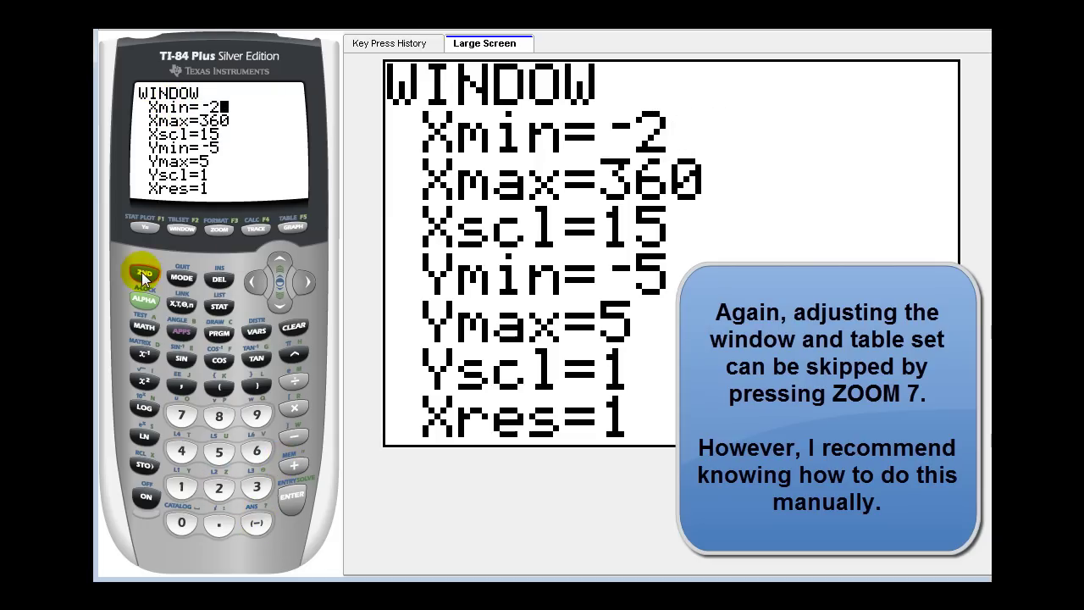
click(292, 354)
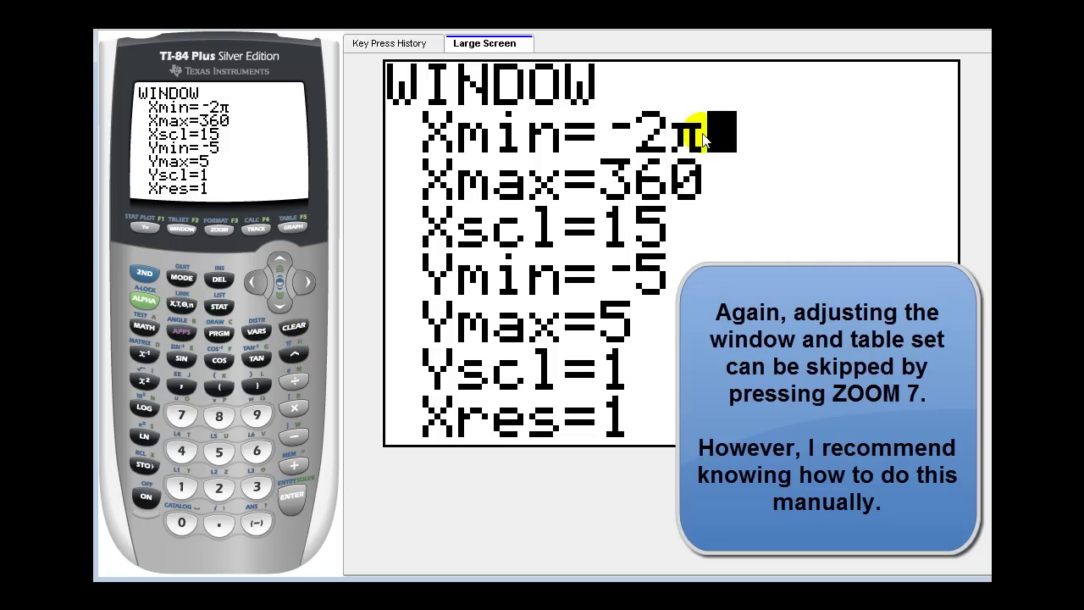
click(289, 498)
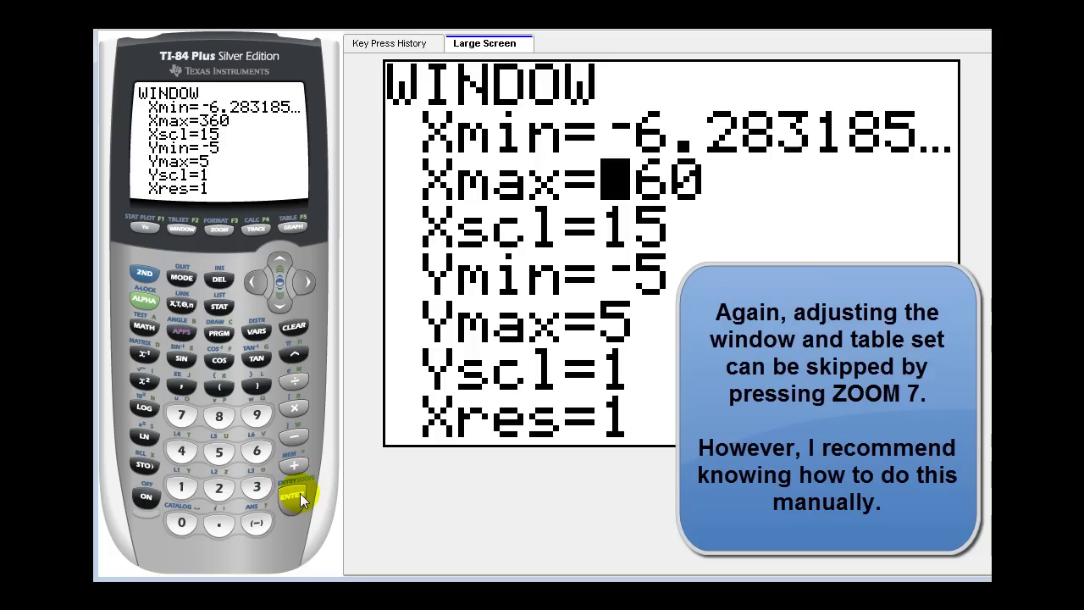
click(220, 495)
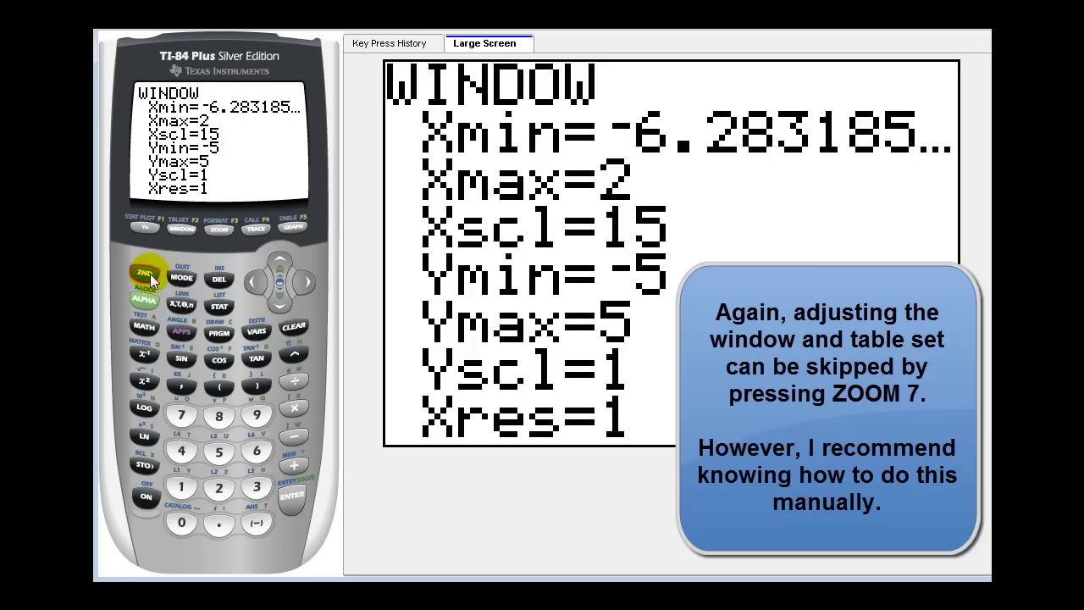
click(144, 273)
click(294, 354)
click(291, 496)
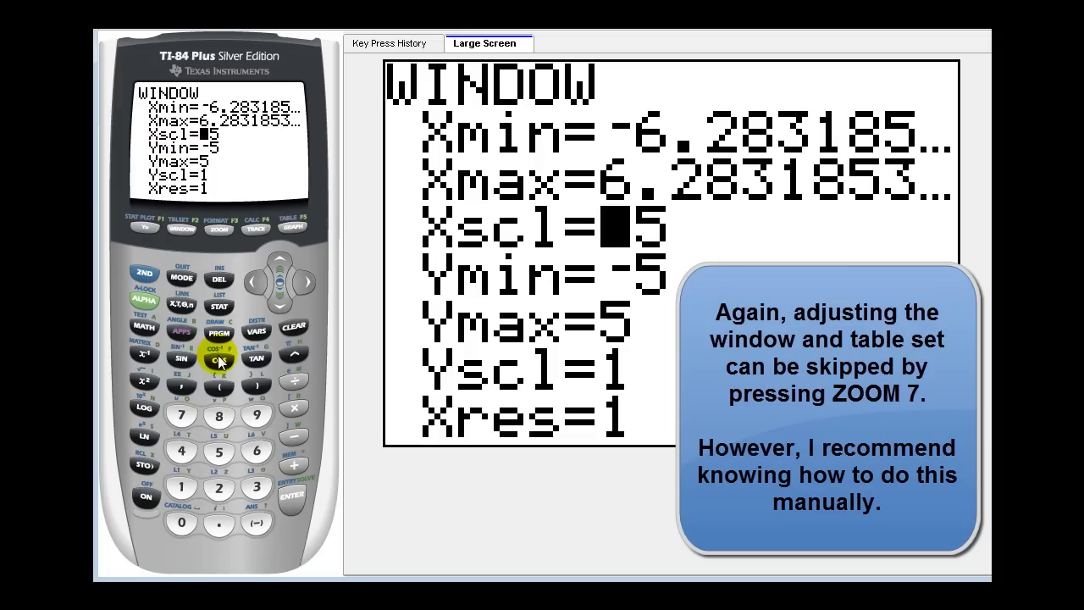
Step: Set Xscl to π/6, Ymin to −2 and Ymax to 2
click(147, 271)
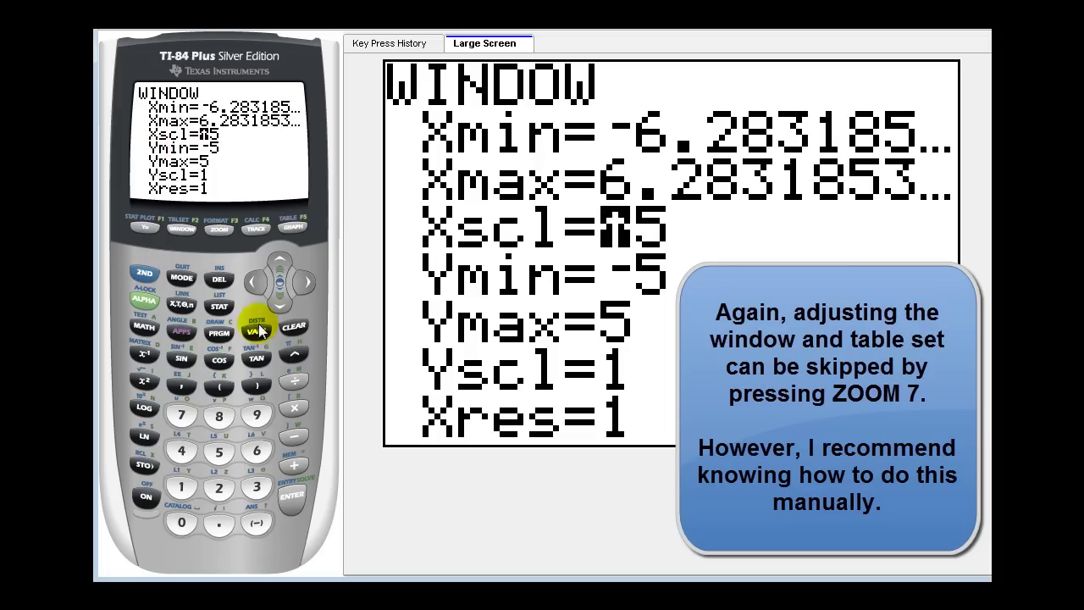
click(293, 355)
click(256, 452)
click(292, 500)
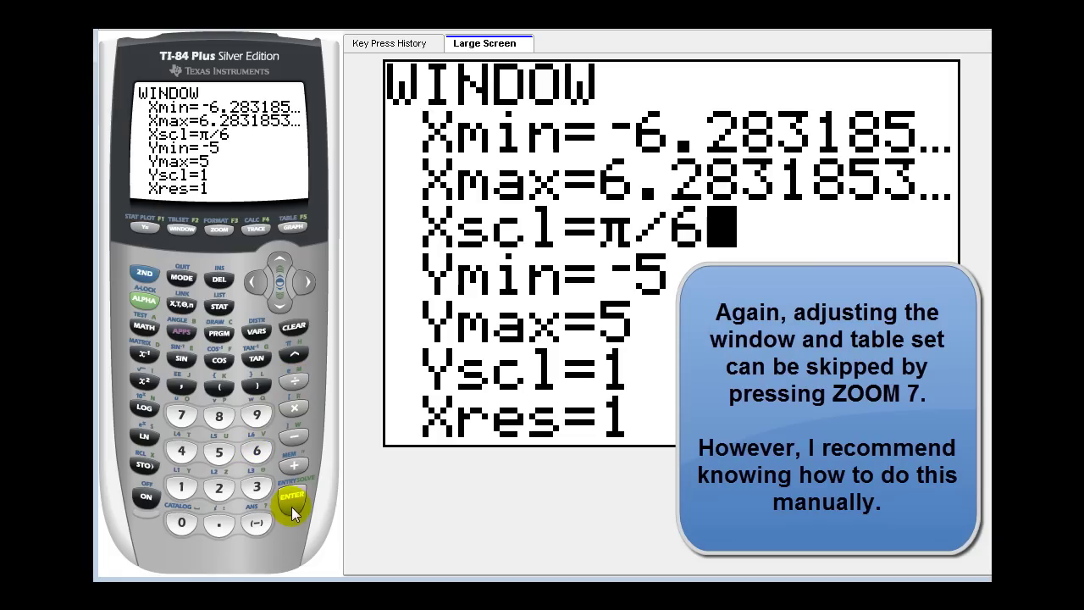
click(217, 231)
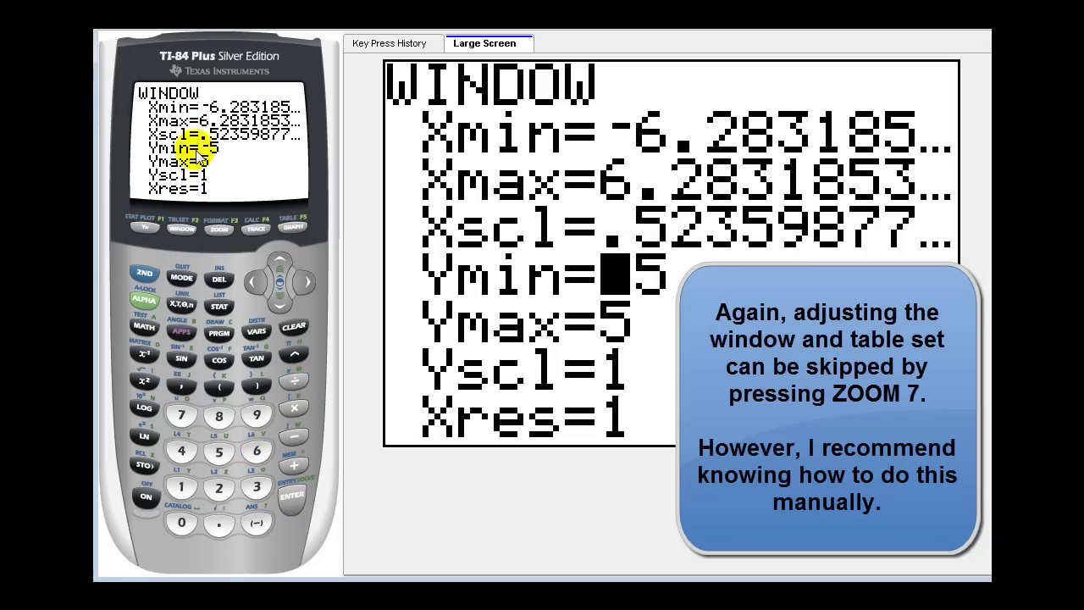
click(249, 510)
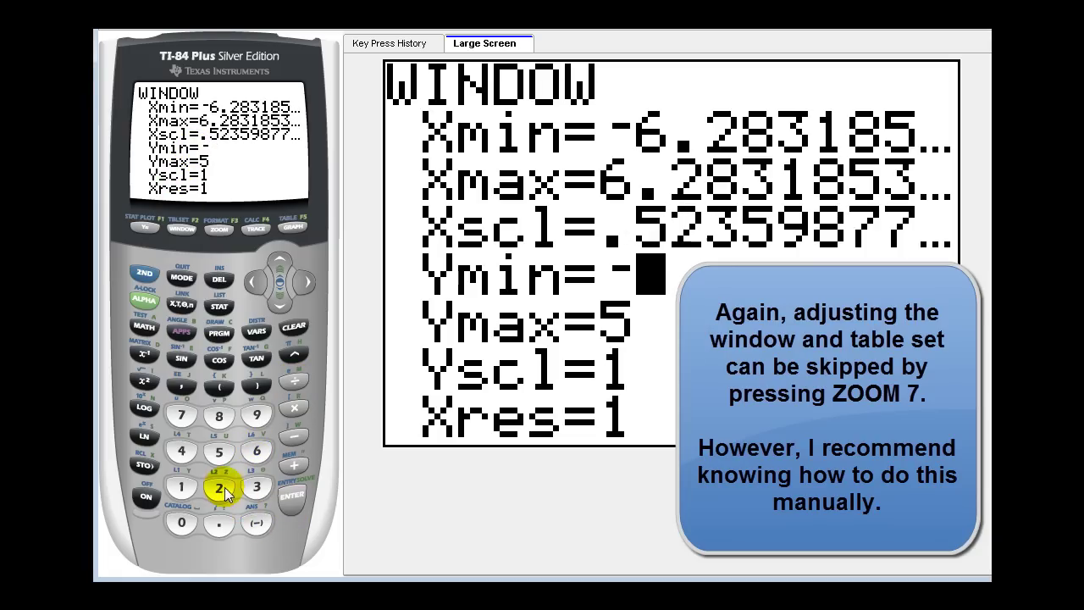
click(292, 497)
click(219, 488)
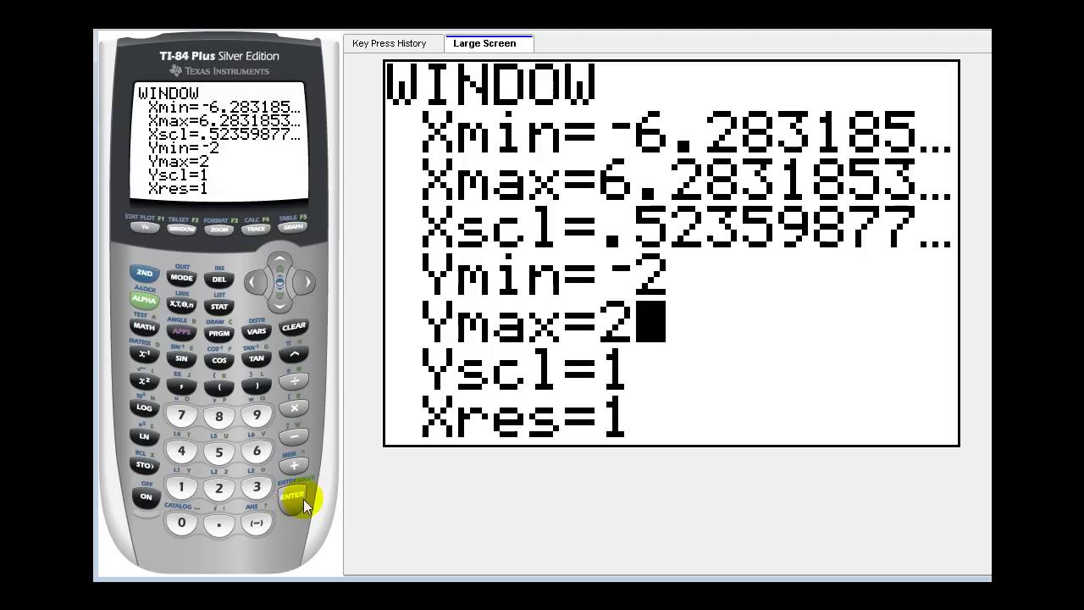
click(294, 498)
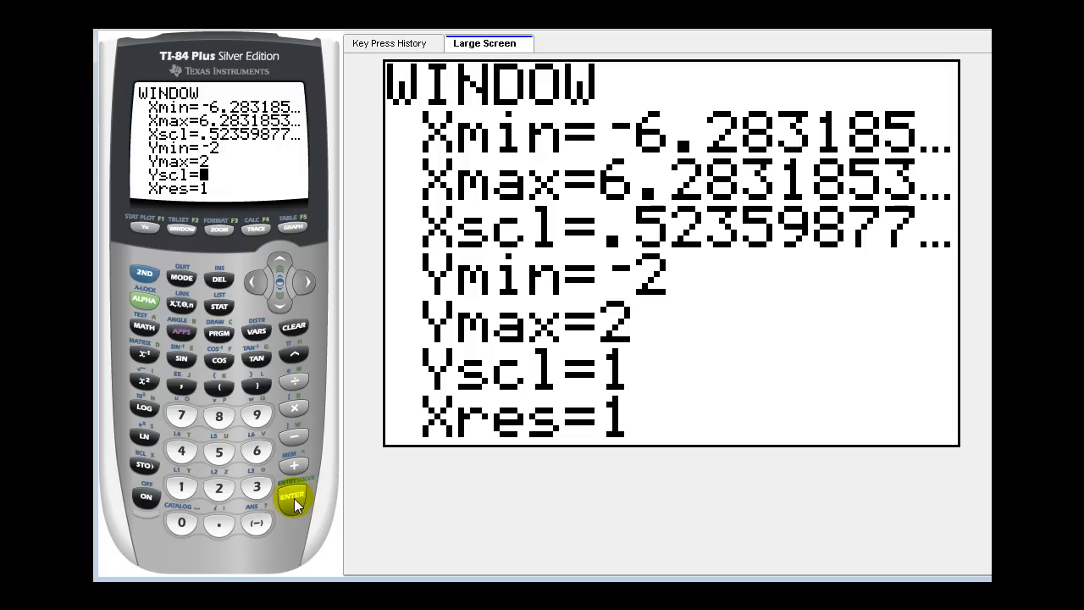
Step: In TBLSET, set TblStart to 0 and ΔTbl to π/6
click(144, 272)
click(177, 228)
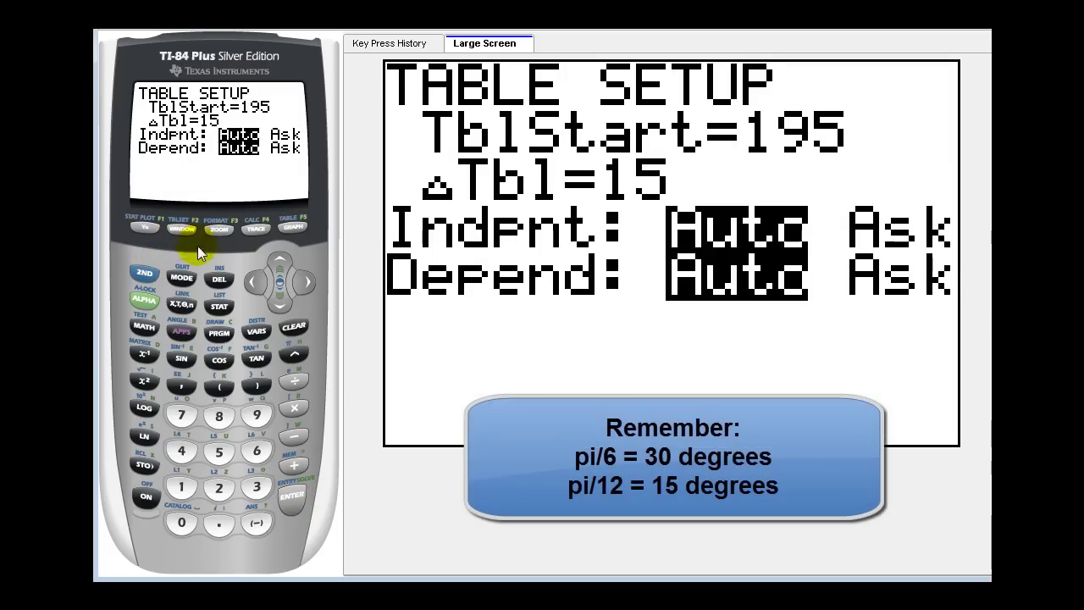
click(178, 527)
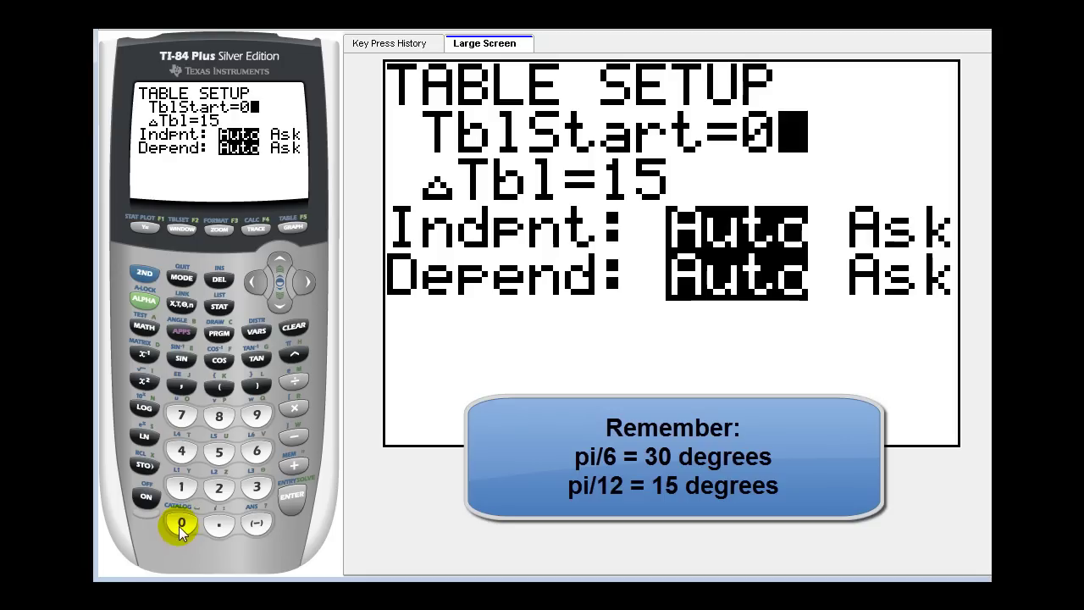
click(288, 498)
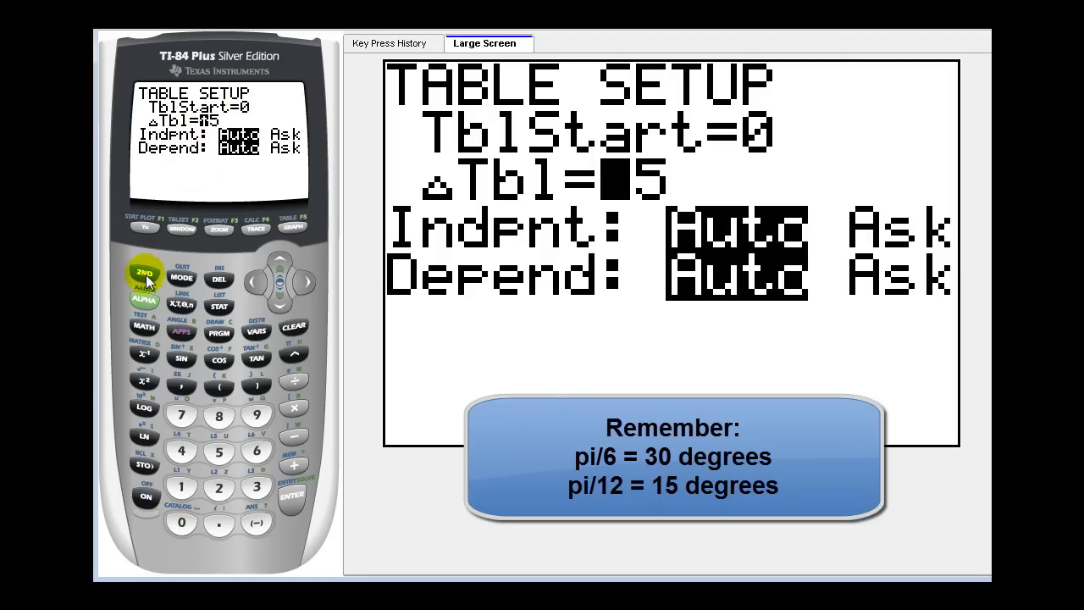
click(286, 354)
click(292, 376)
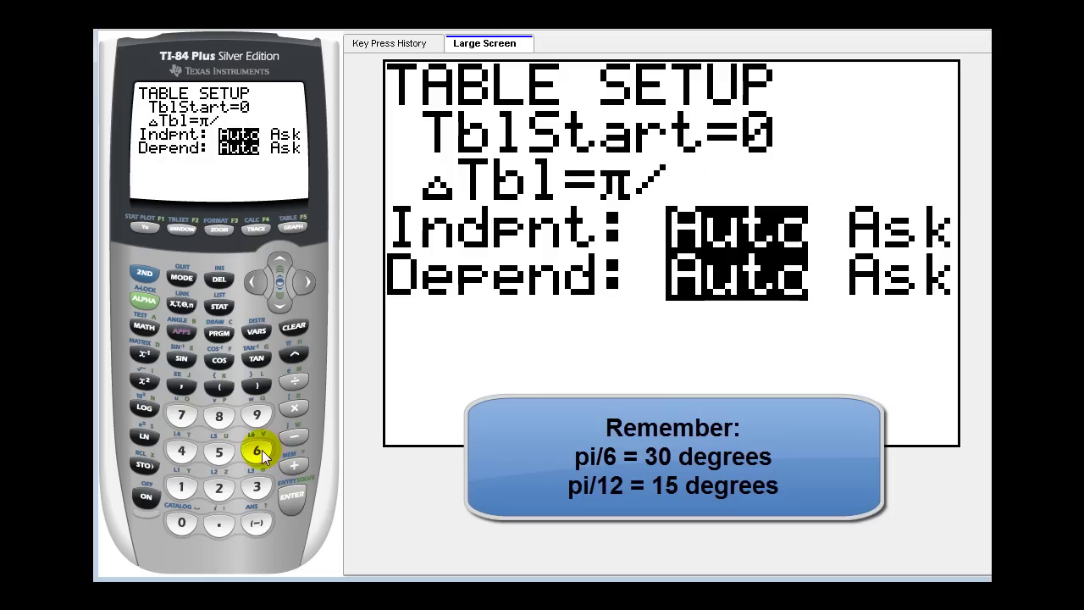
click(257, 451)
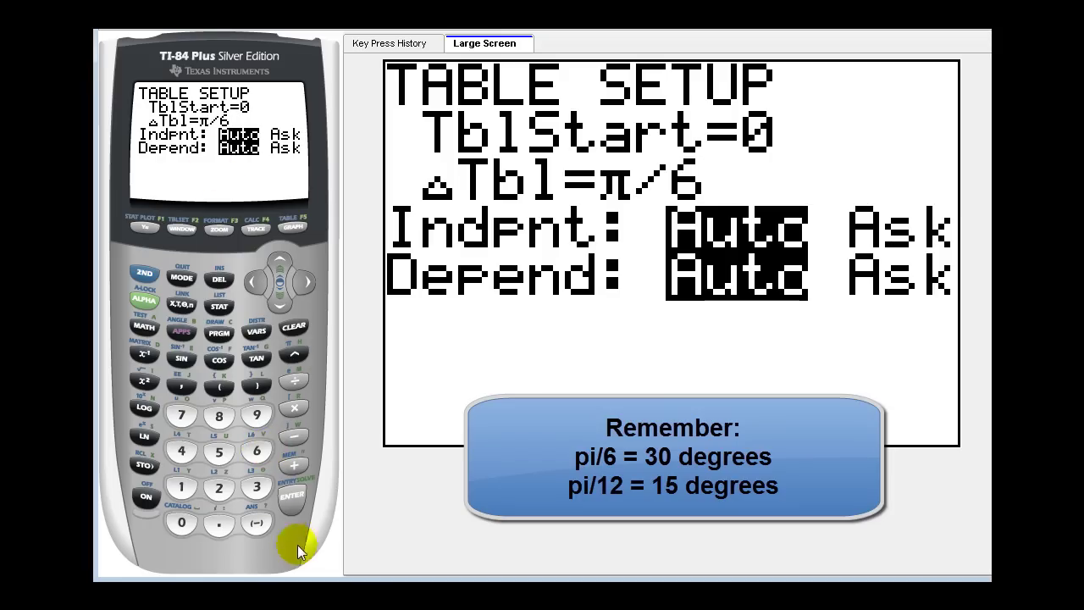
click(292, 499)
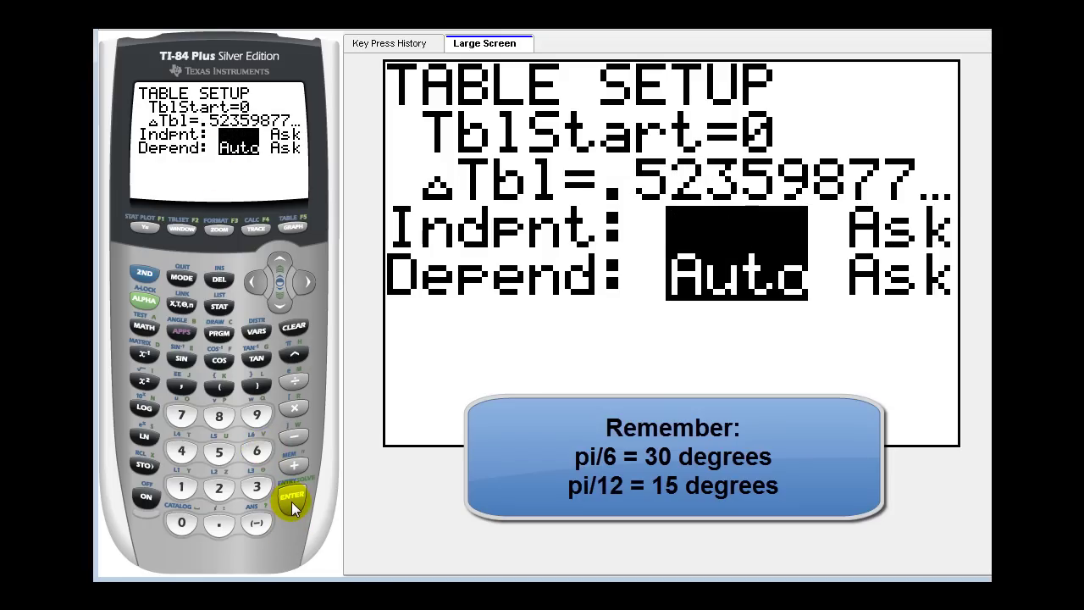
Step: Turn on Y1=cos(X) and graph it in the radian window
click(145, 224)
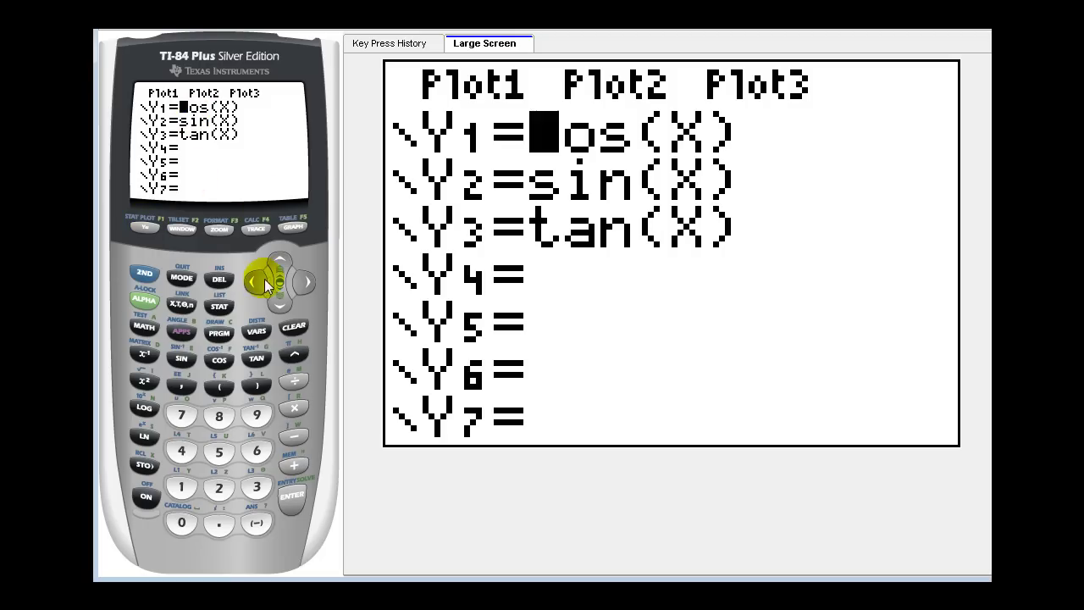
click(262, 284)
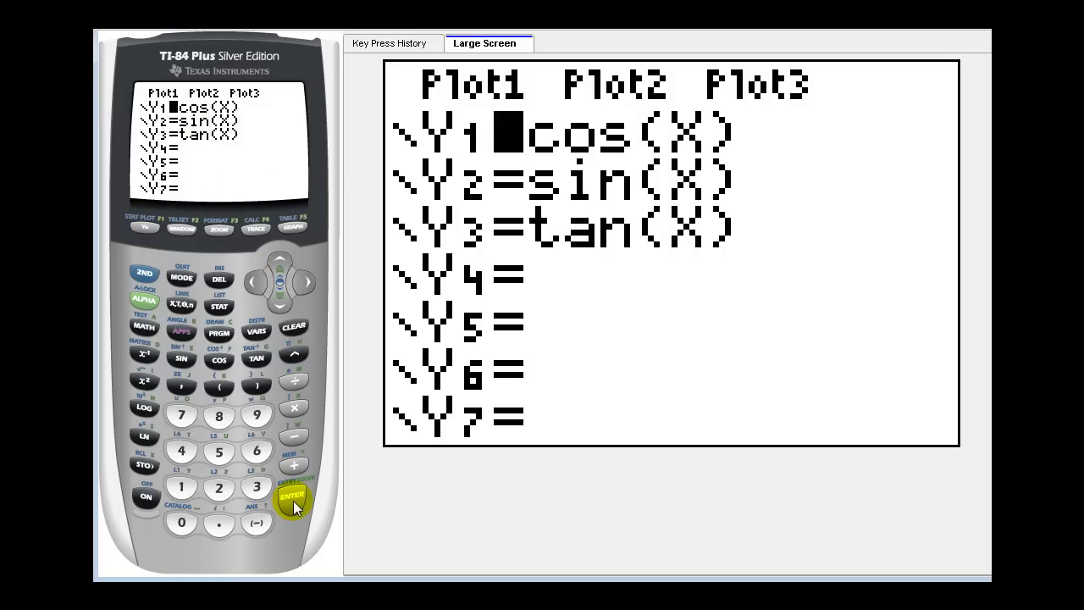
click(291, 226)
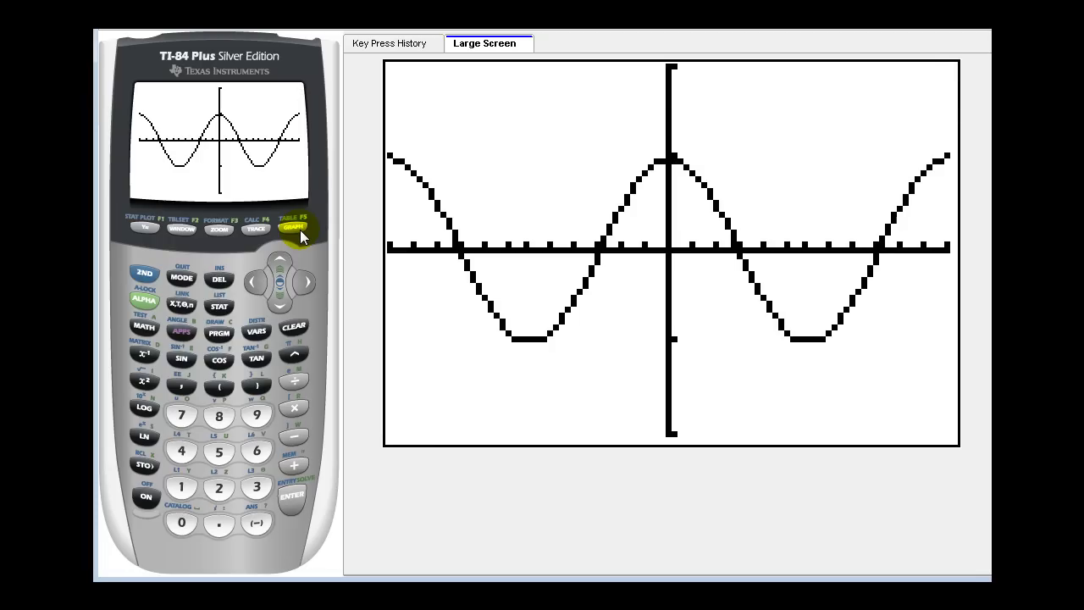
Step: Trace the cosine curve to X=.53473918, Y=.86040158
click(256, 228)
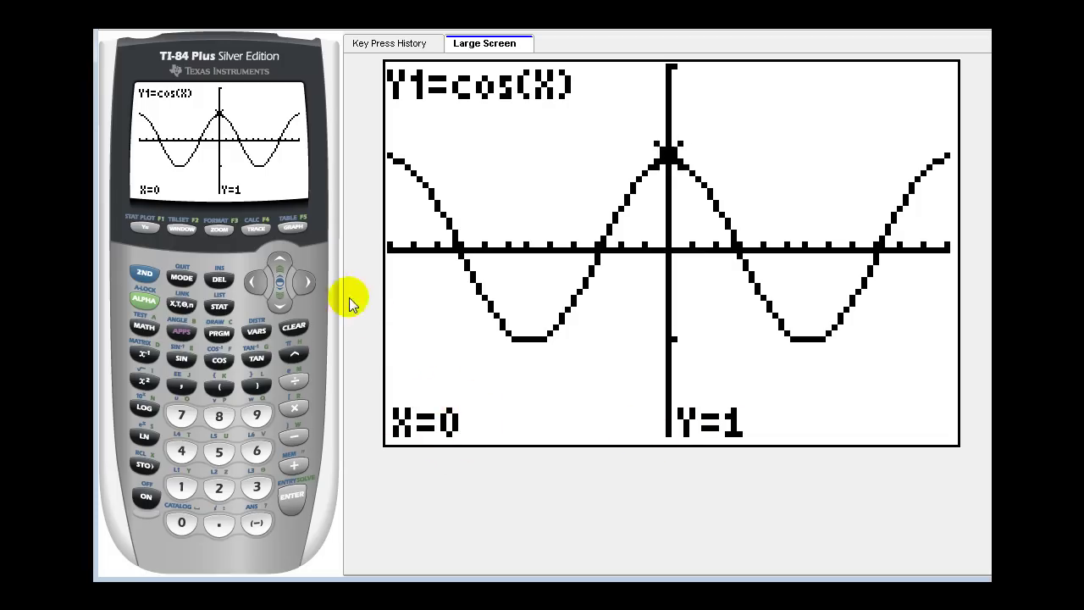
click(307, 283)
click(306, 283)
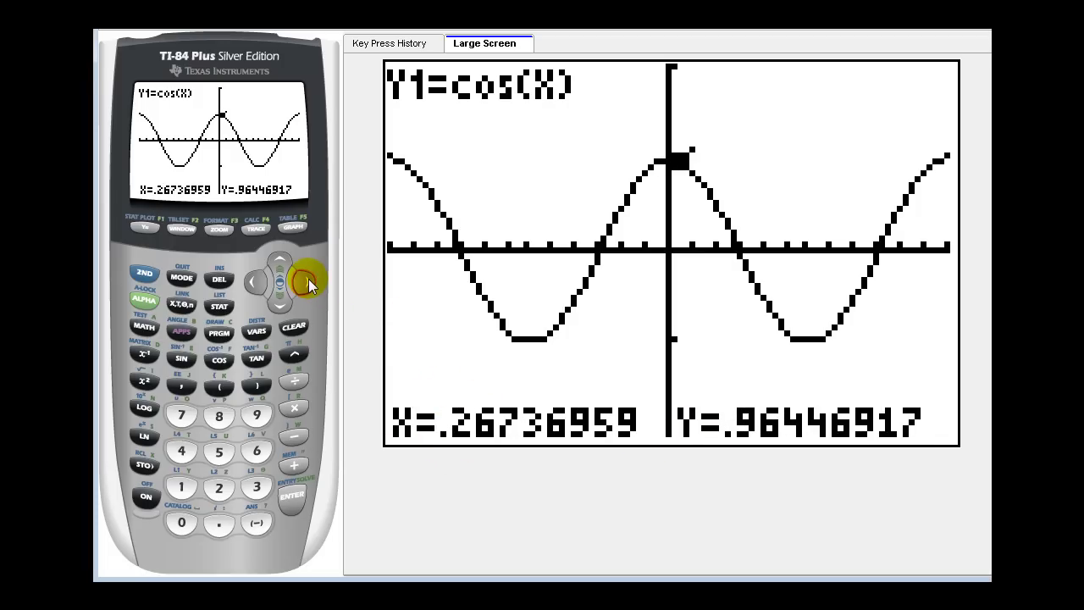
click(306, 283)
click(307, 283)
click(254, 283)
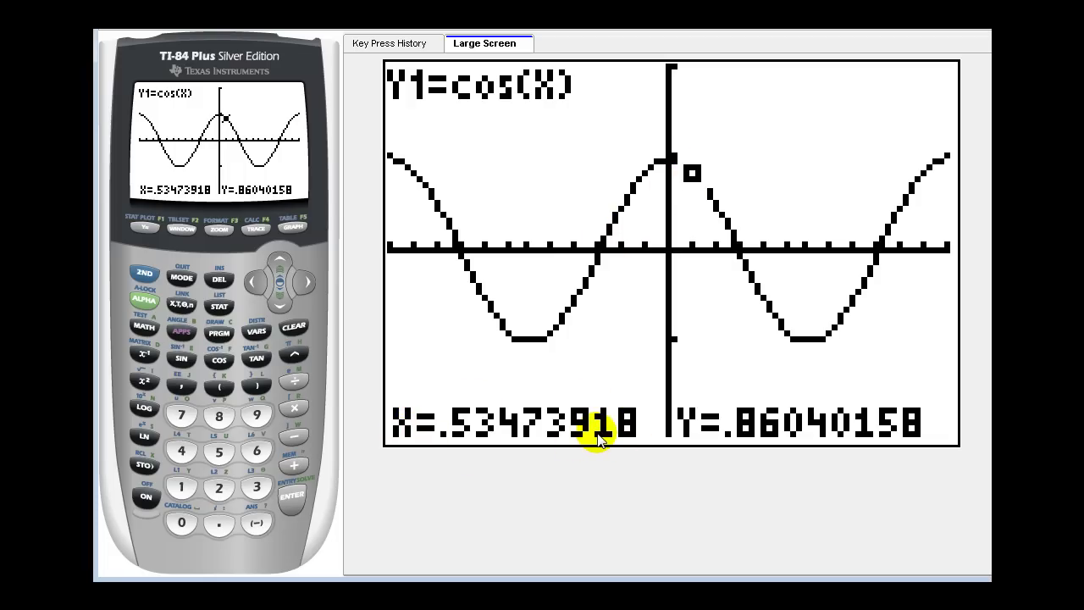
click(161, 275)
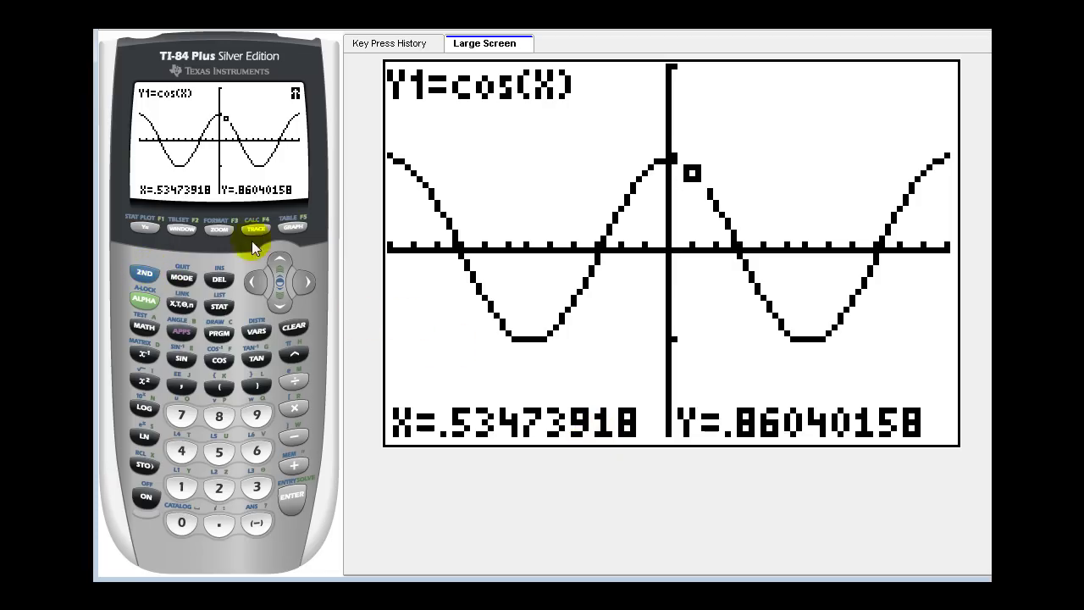
Step: View the radian cosine table reaching −1 at X=3.1416, then return to the Y= editor
click(290, 226)
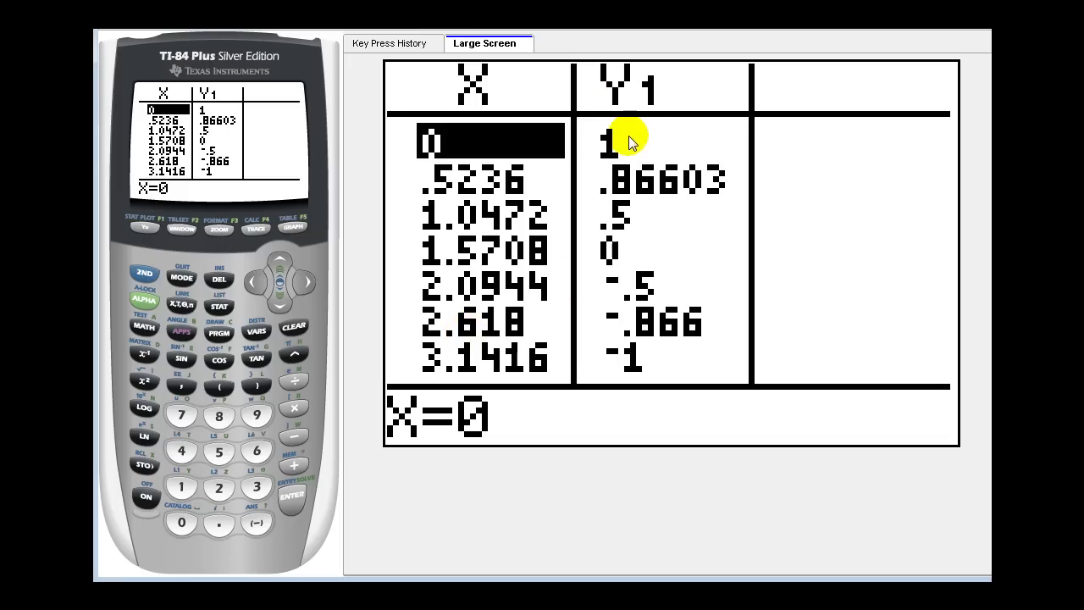
click(143, 226)
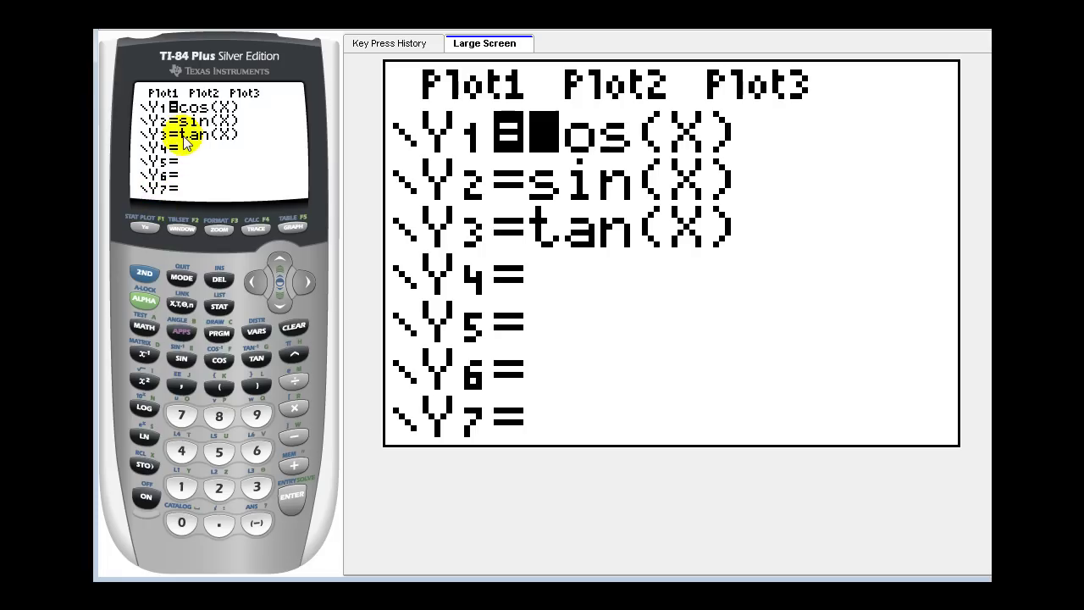